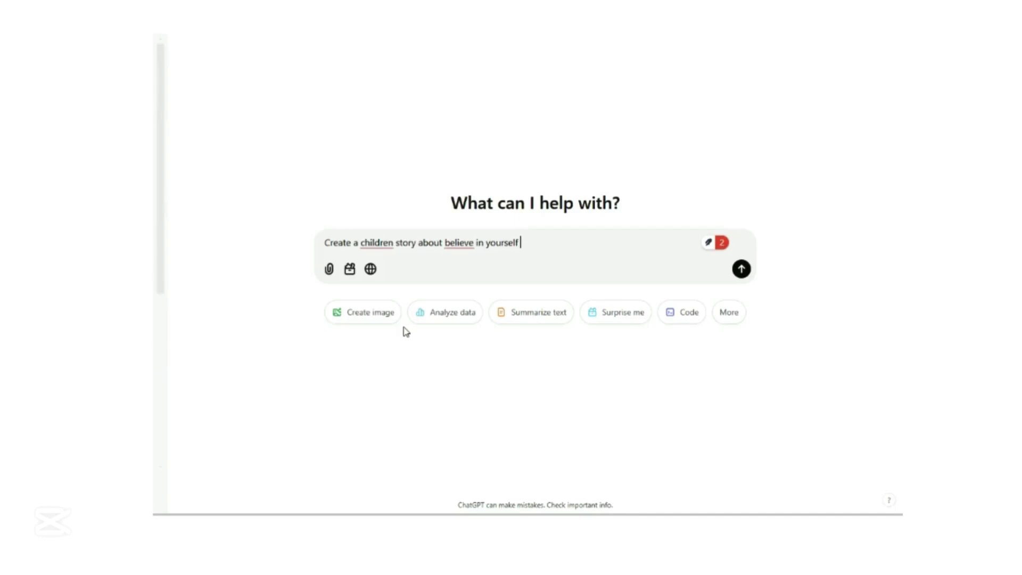
Step: Send ChatGPT the self-belief story request and scroll through the returned list of stories
{"action": "key", "text": "Return"}
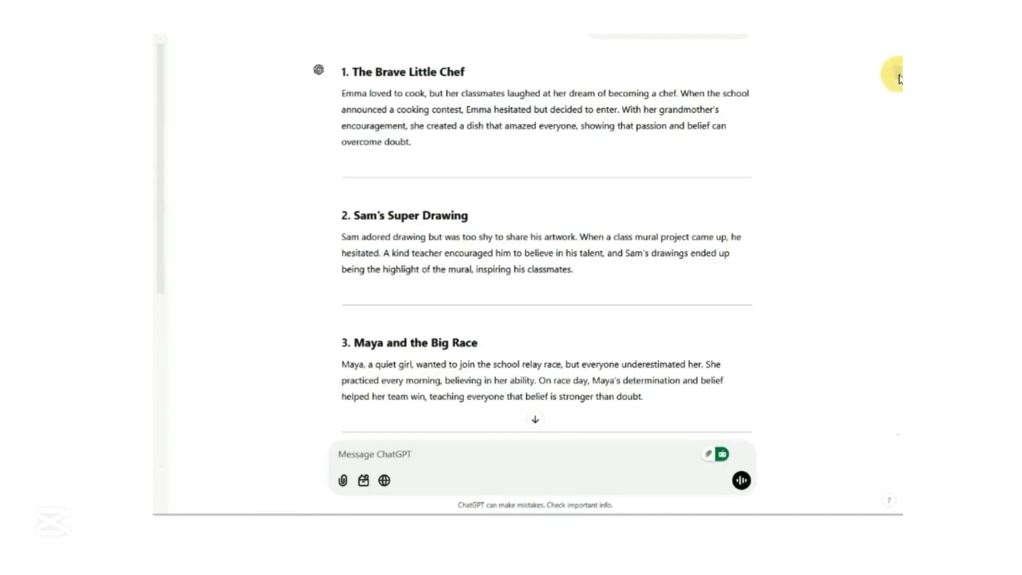
{"action": "scroll", "coordinate": [899, 80], "scroll_direction": "down", "scroll_amount": 2}
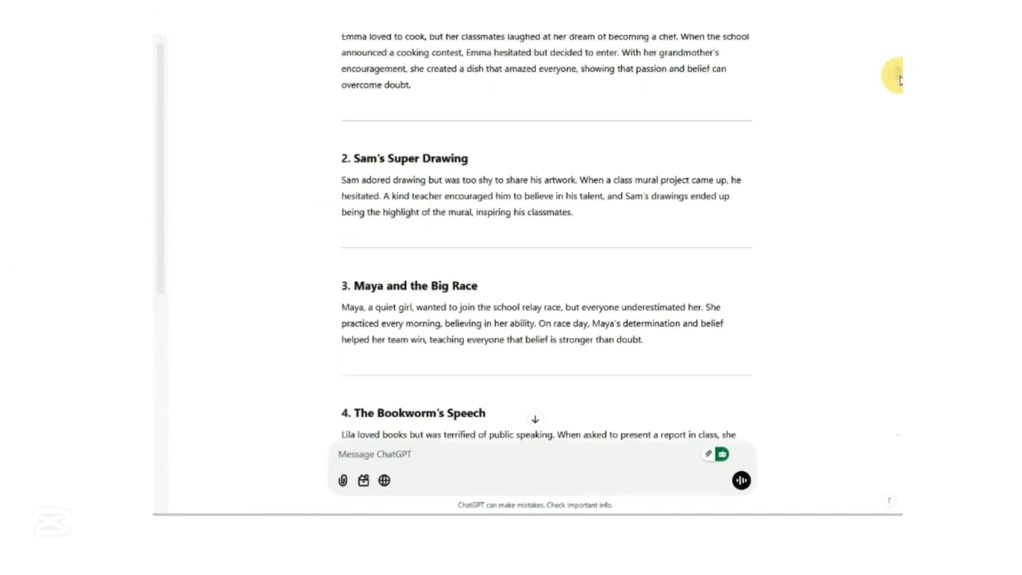
{"action": "scroll", "coordinate": [900, 80], "scroll_direction": "up", "scroll_amount": 1}
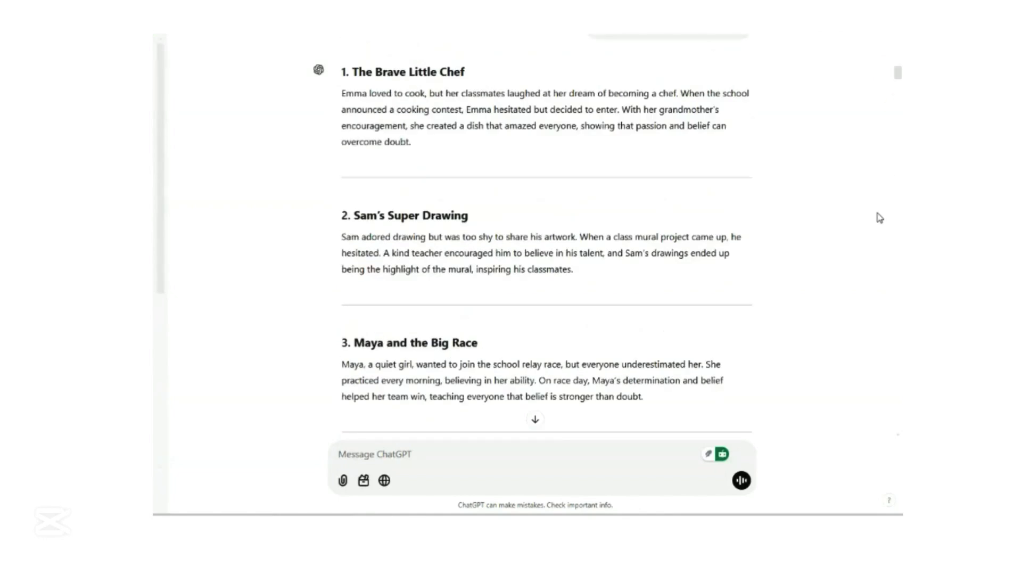
{"action": "scroll", "coordinate": [711, 305], "scroll_direction": "down", "scroll_amount": 10}
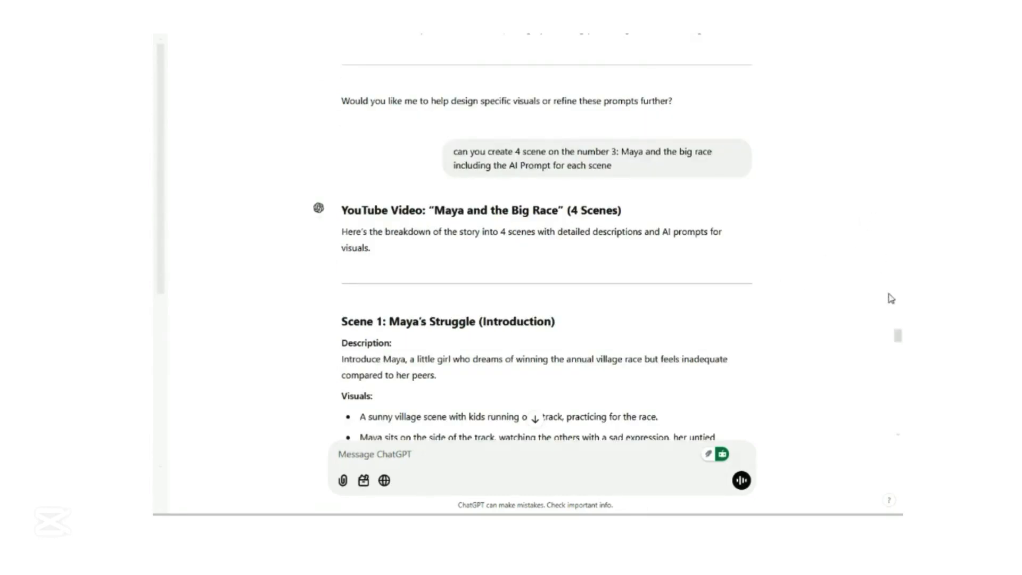
Step: Copy Scene 1's AI prompt describing Maya beside the cheerful village track
{"action": "left_click_drag", "start_coordinate": [899, 330], "coordinate": [900, 341]}
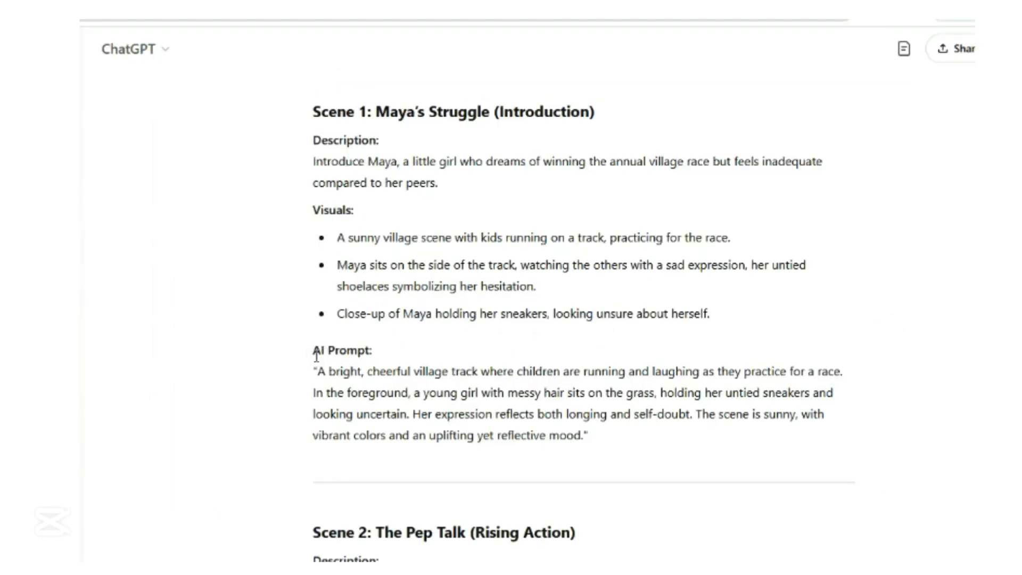
{"action": "left_click_drag", "start_coordinate": [319, 374], "coordinate": [588, 438]}
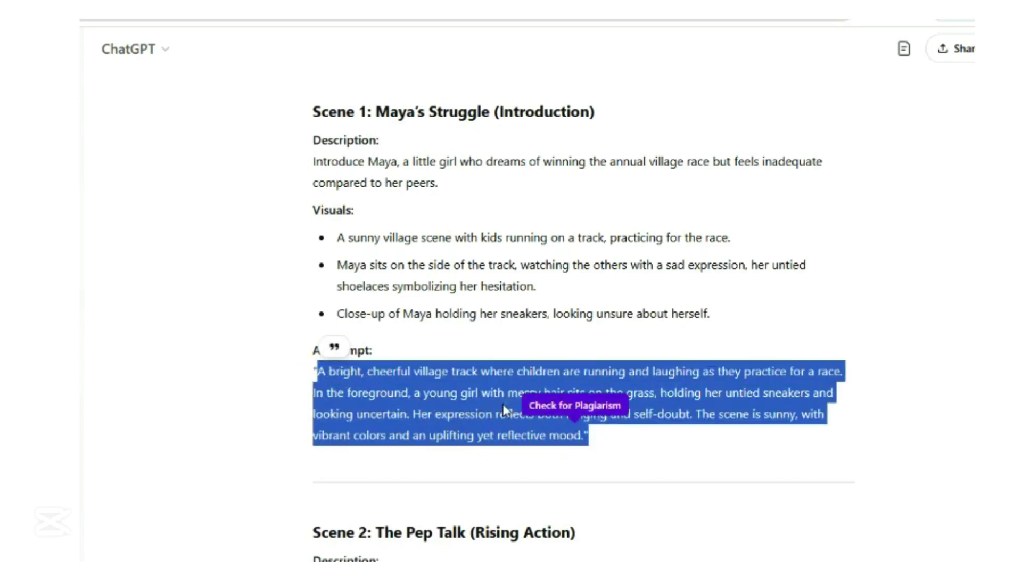
{"action": "right_click", "coordinate": [520, 416]}
{"action": "left_click", "coordinate": [532, 424]}
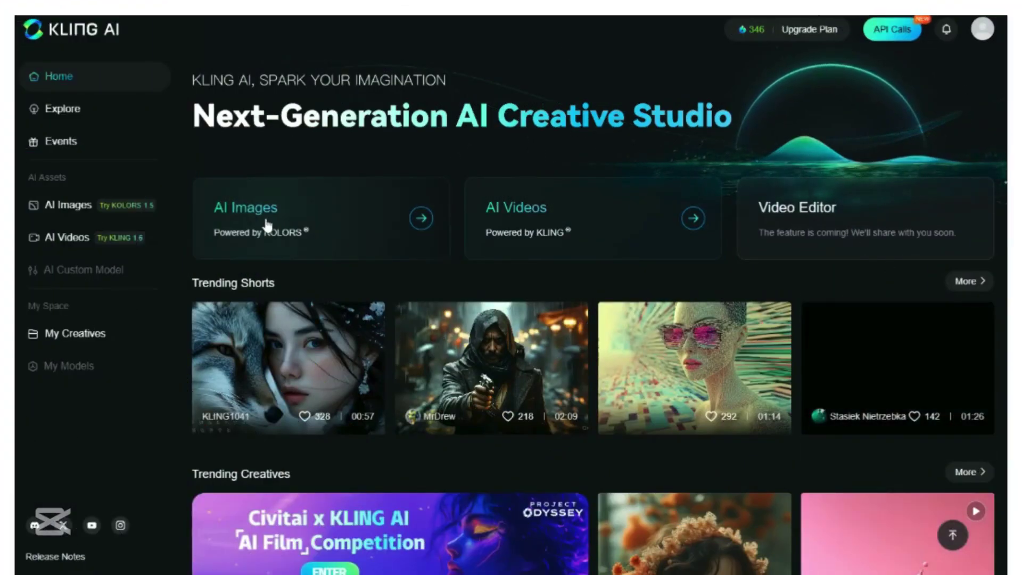
Step: Generate four 16:9 KOLORS 1.5 images from the pasted Scene 1 village-track prompt
{"action": "left_click", "coordinate": [265, 222]}
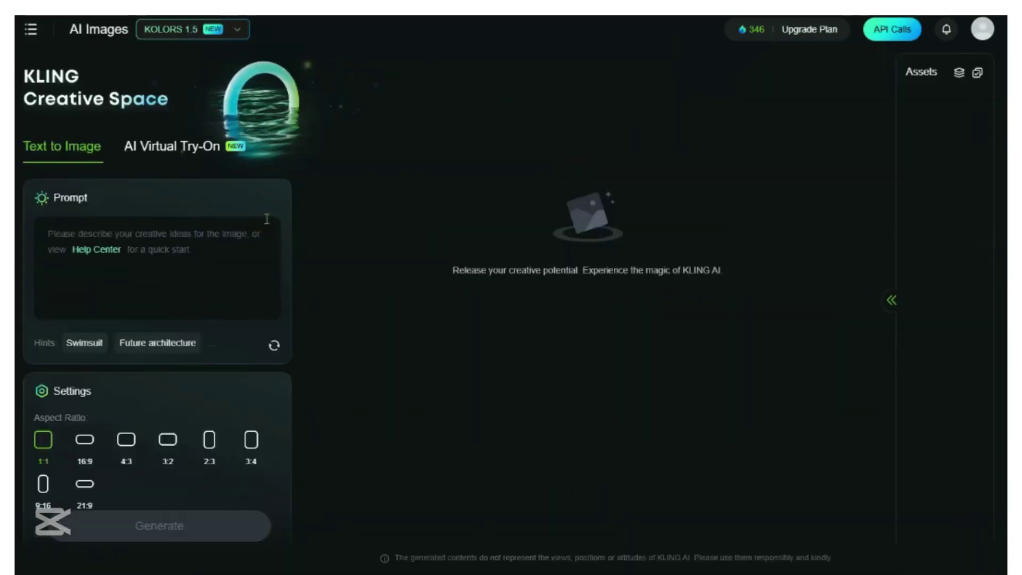
{"action": "left_click", "coordinate": [228, 35]}
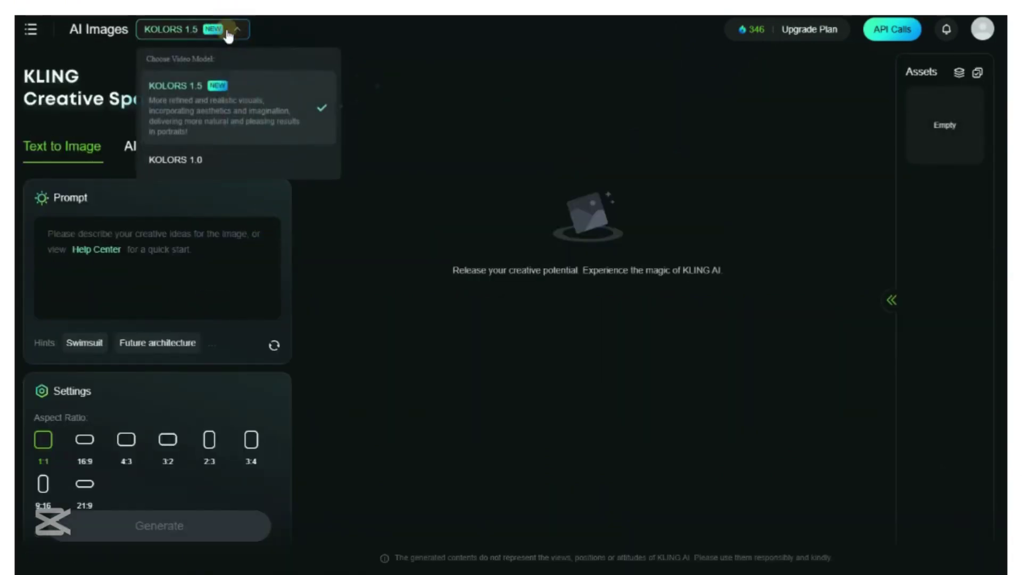
{"action": "left_click", "coordinate": [218, 104]}
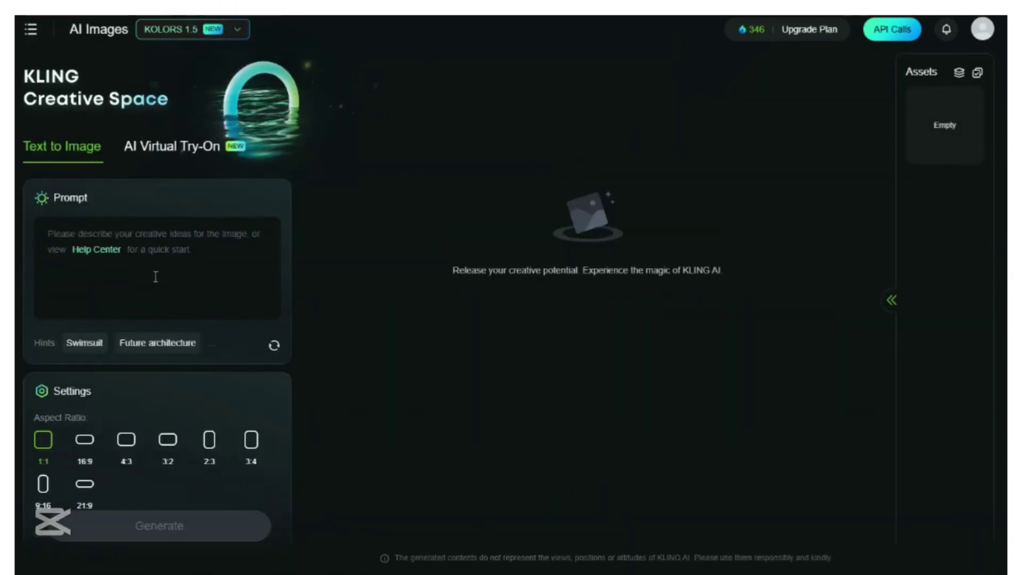
{"action": "left_click", "coordinate": [112, 234]}
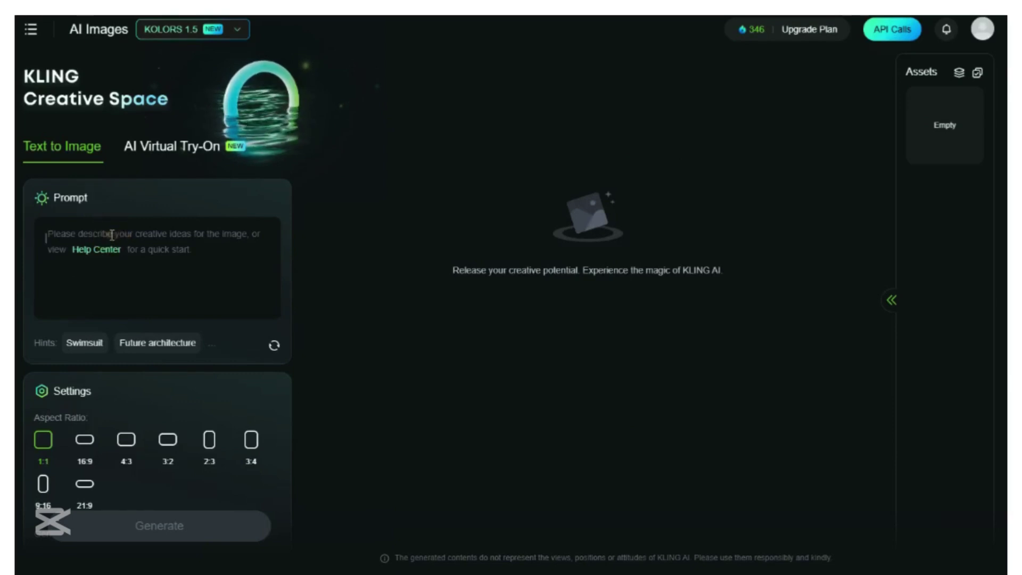
{"action": "right_click", "coordinate": [112, 235]}
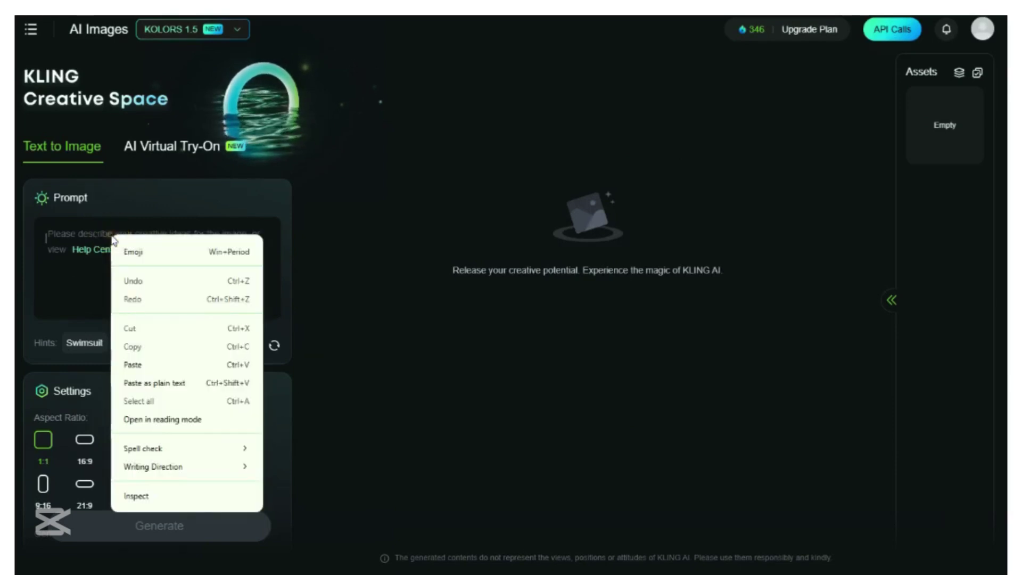
{"action": "left_click", "coordinate": [160, 365]}
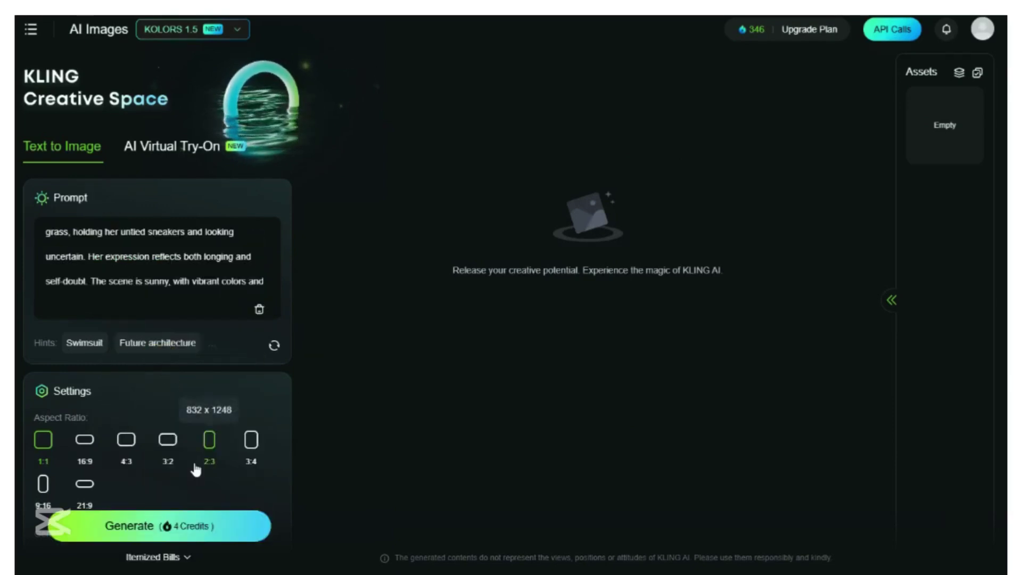
{"action": "left_click", "coordinate": [85, 439]}
{"action": "scroll", "coordinate": [188, 478], "scroll_direction": "down", "scroll_amount": 2}
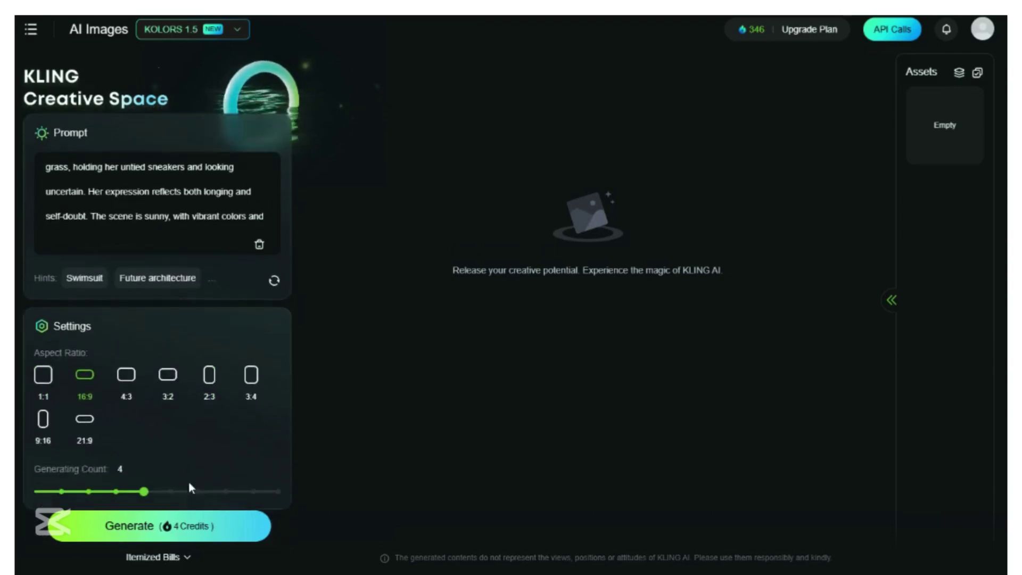
{"action": "left_click", "coordinate": [170, 527]}
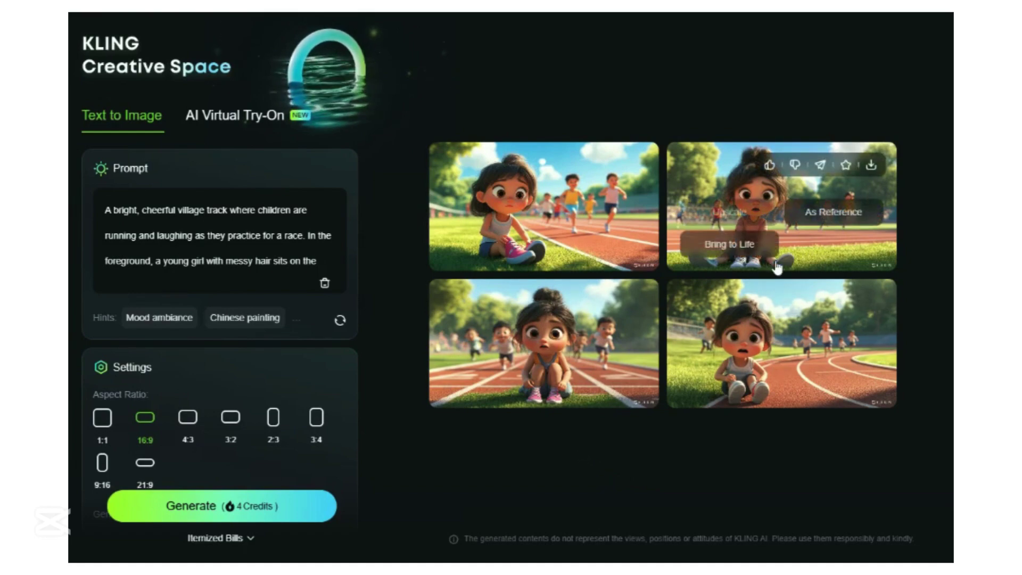
Step: Browse the four Maya-by-the-track images and download the one beside the curved track
{"action": "left_click", "coordinate": [592, 266]}
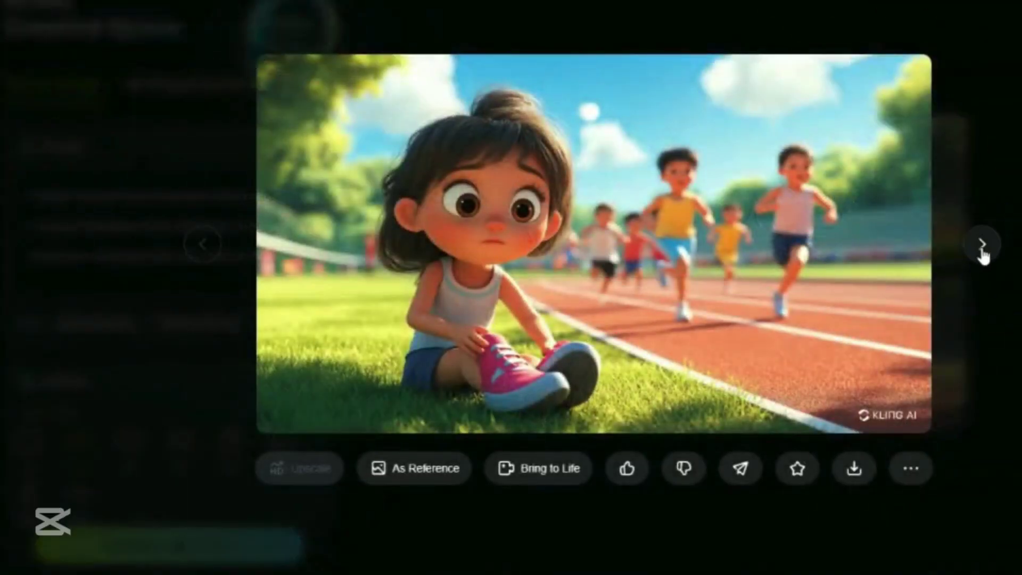
{"action": "left_click", "coordinate": [917, 250]}
{"action": "left_click", "coordinate": [982, 250]}
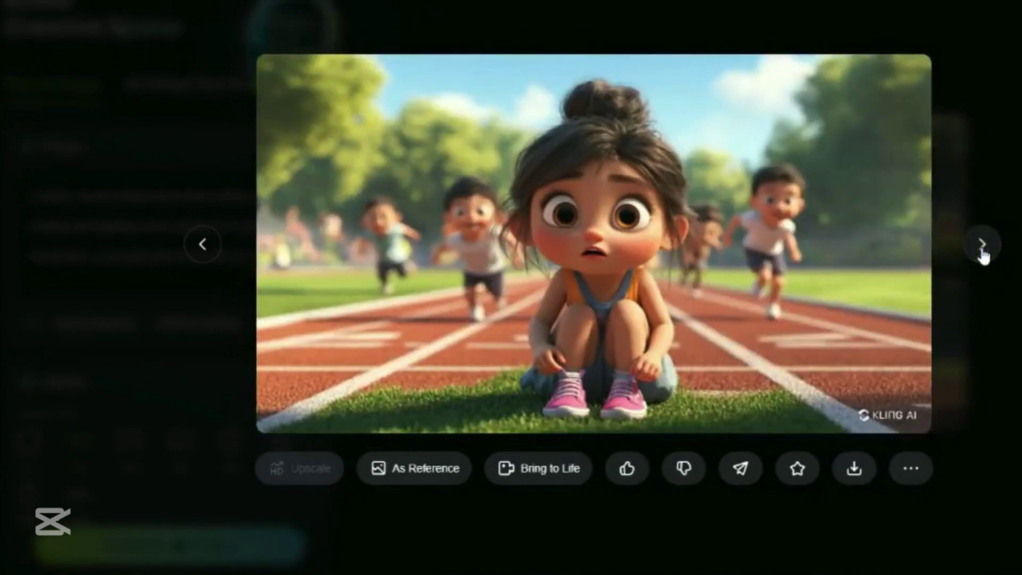
{"action": "left_click", "coordinate": [984, 247]}
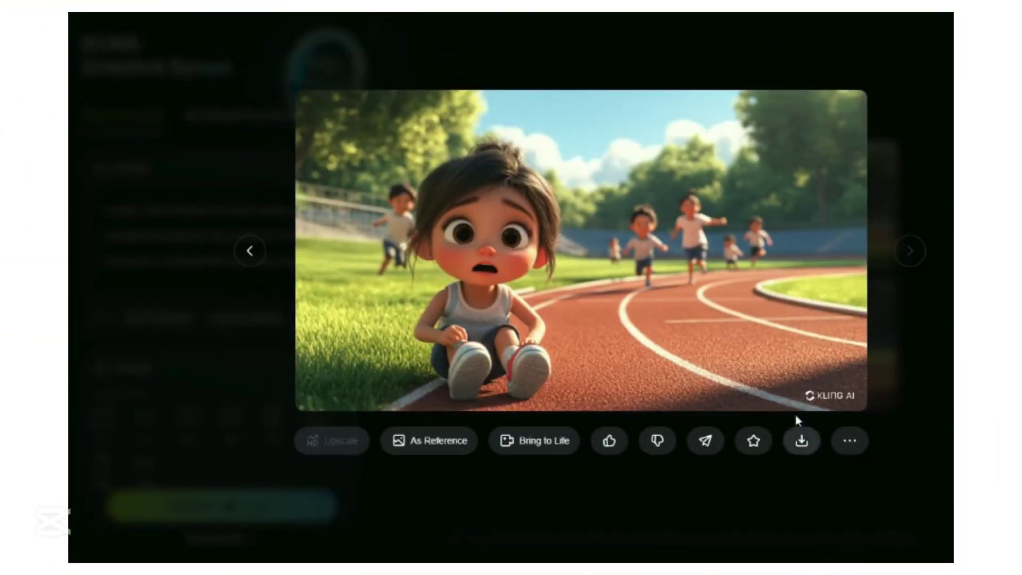
{"action": "left_click", "coordinate": [807, 451]}
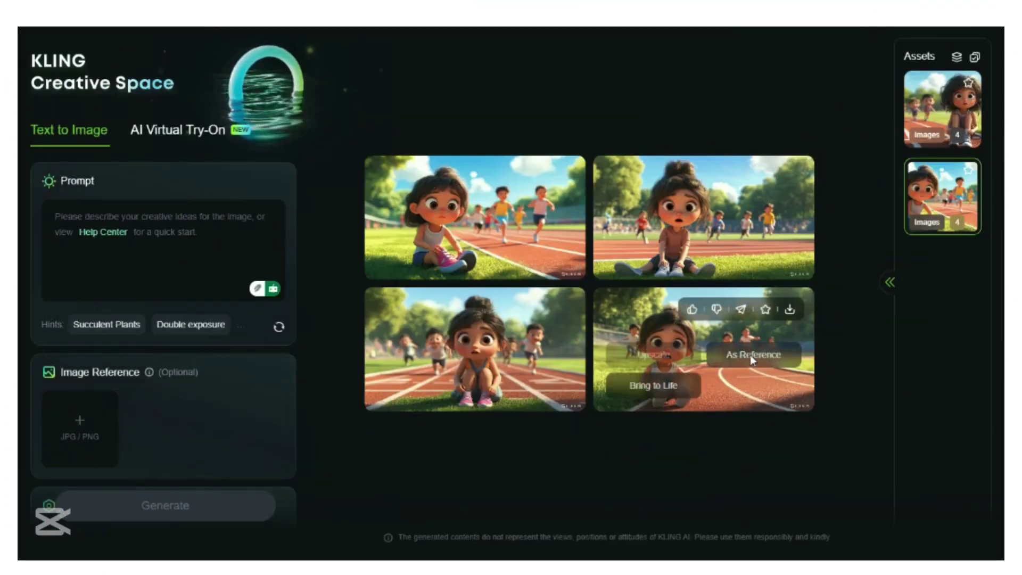
Step: Generate medal-scene images using the curved-track image as reference, then download the chosen one
{"action": "left_click", "coordinate": [750, 355]}
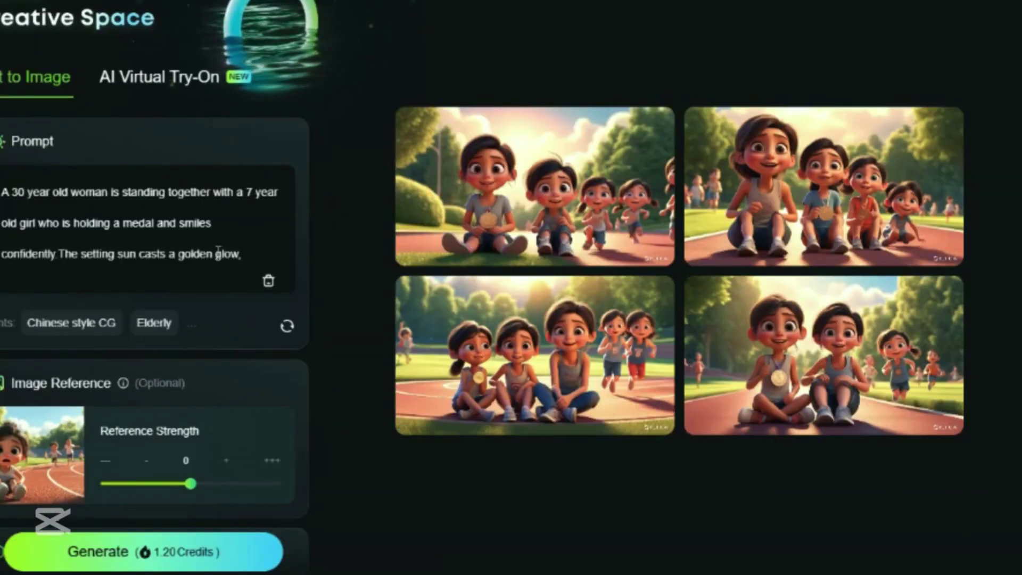
{"action": "mouse_move", "coordinate": [583, 223]}
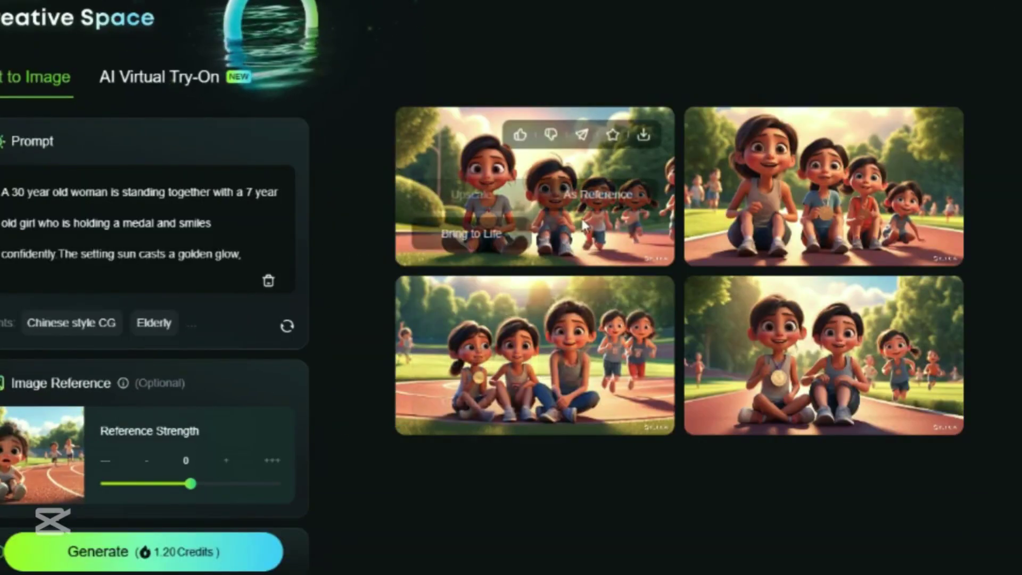
{"action": "left_click", "coordinate": [574, 255]}
{"action": "left_click", "coordinate": [982, 250]}
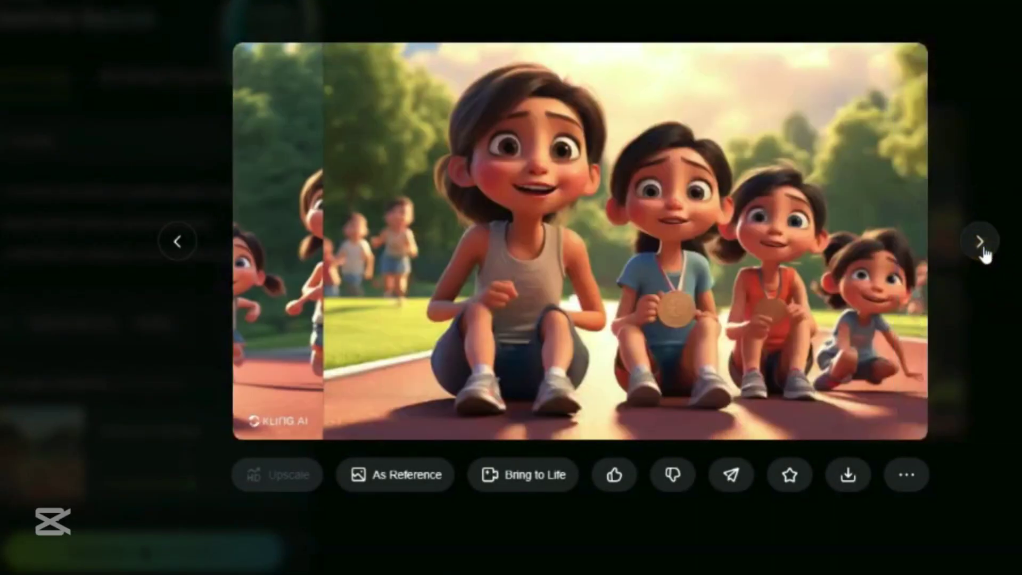
{"action": "left_click", "coordinate": [983, 250]}
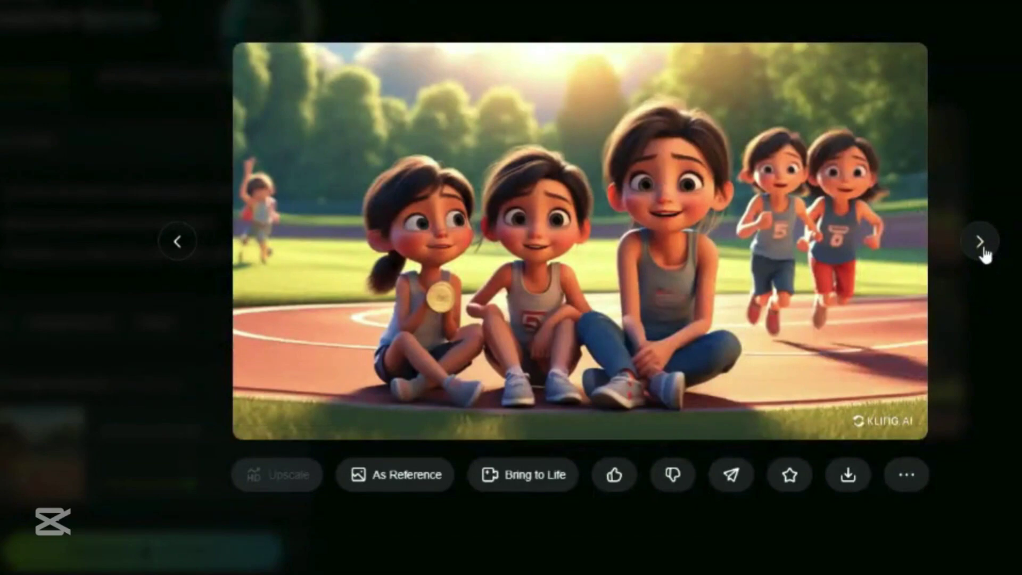
{"action": "left_click", "coordinate": [983, 252]}
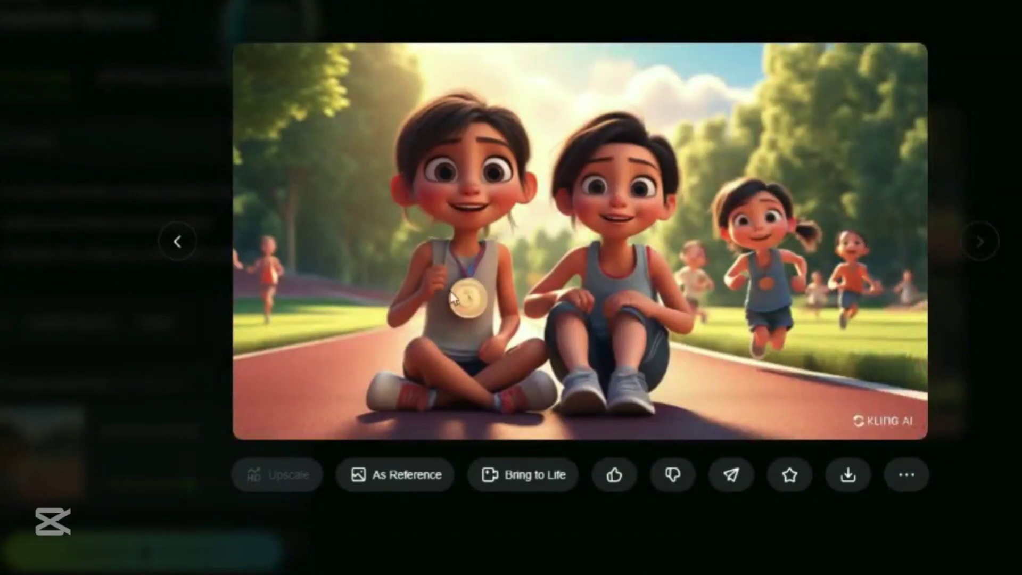
{"action": "left_click", "coordinate": [173, 249]}
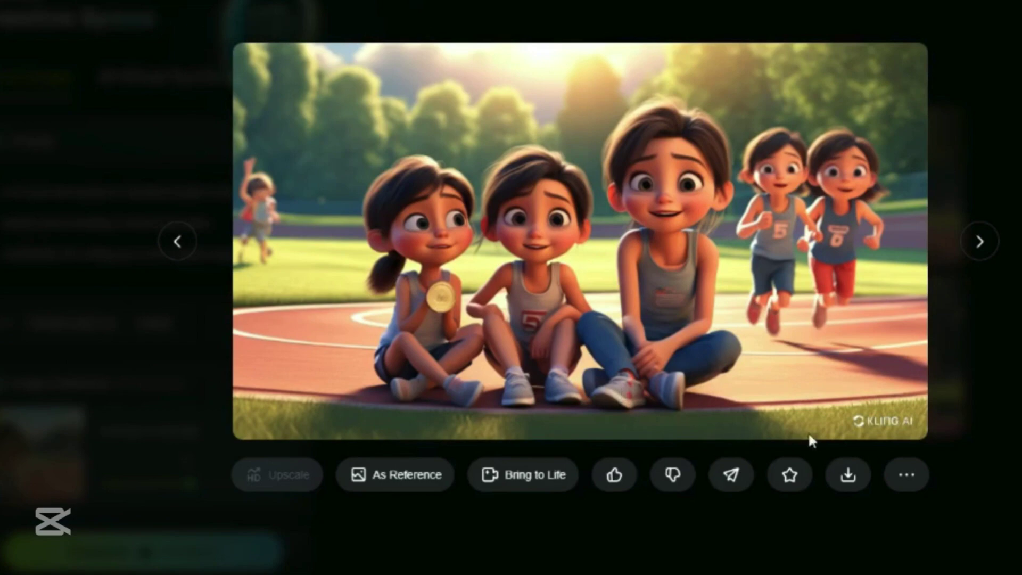
{"action": "left_click", "coordinate": [847, 475]}
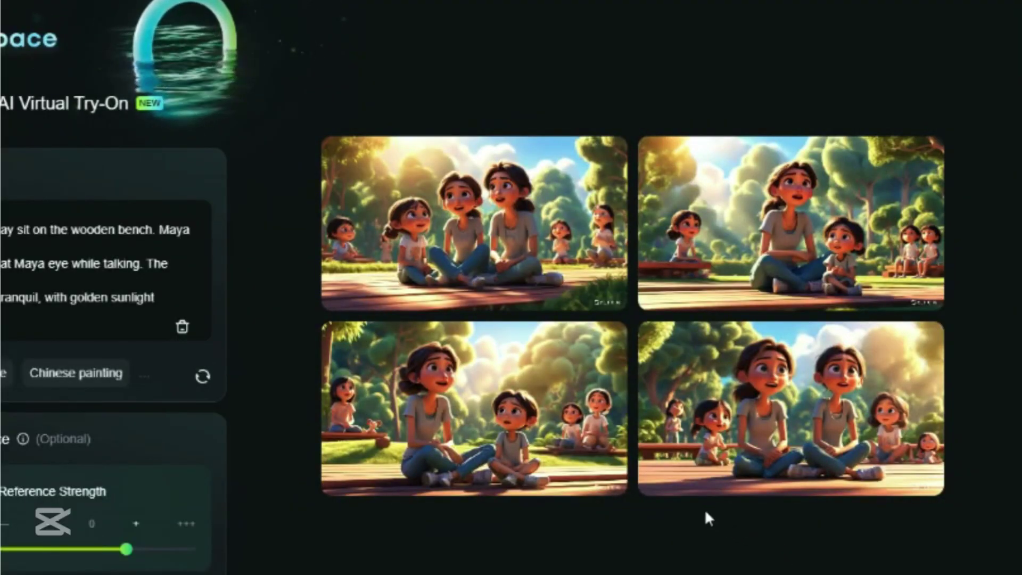
Step: Review the park-bench images, attempt a download, and request a village-track motion prompt from ChatGPT
{"action": "mouse_move", "coordinate": [498, 271]}
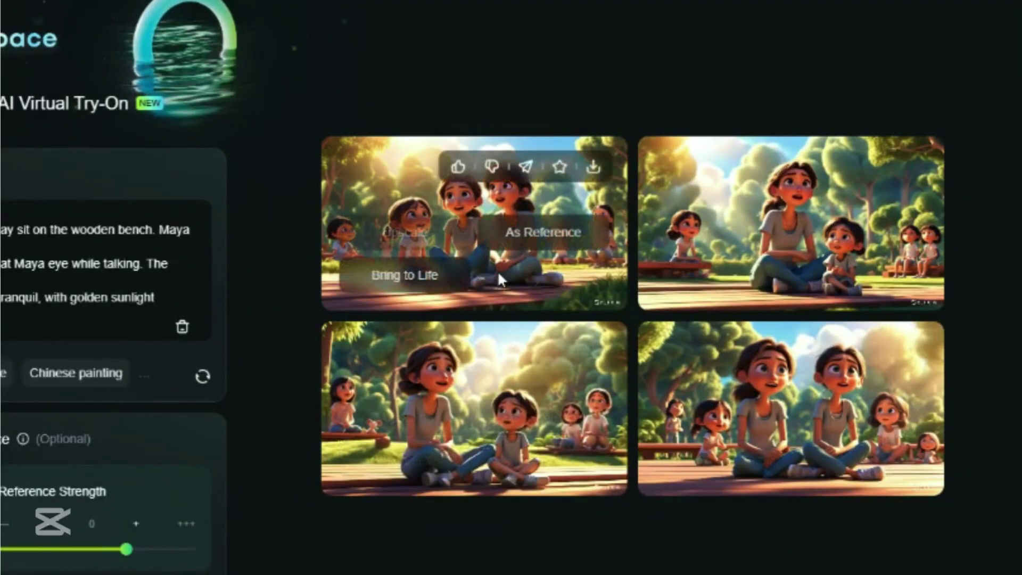
{"action": "left_click", "coordinate": [523, 303]}
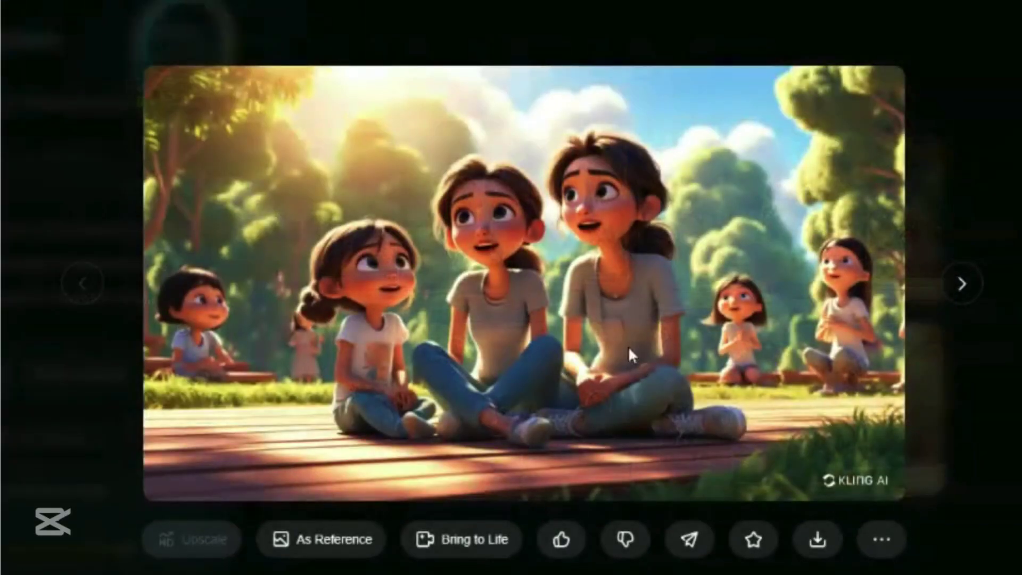
{"action": "left_click", "coordinate": [961, 285]}
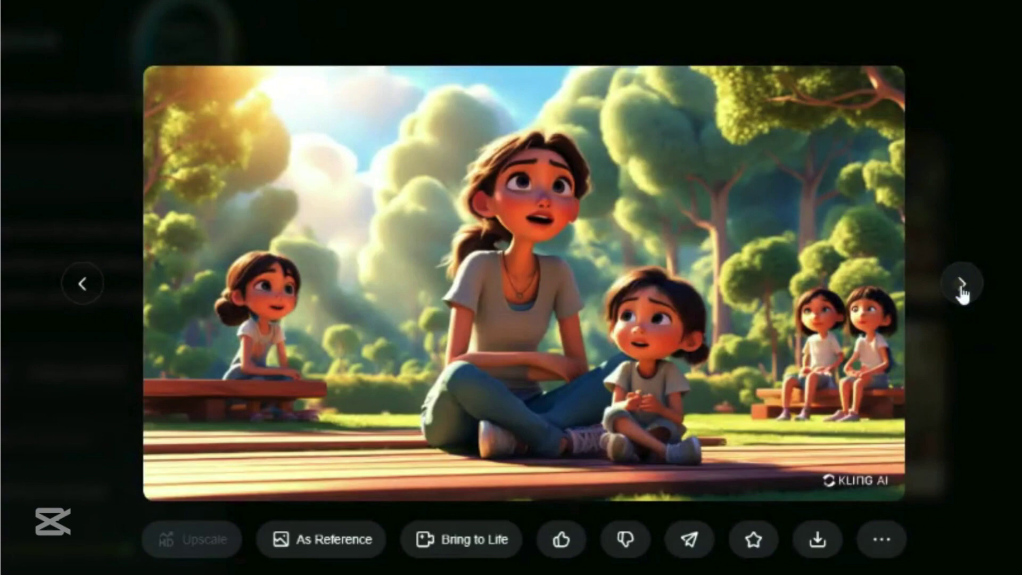
{"action": "left_click", "coordinate": [961, 287]}
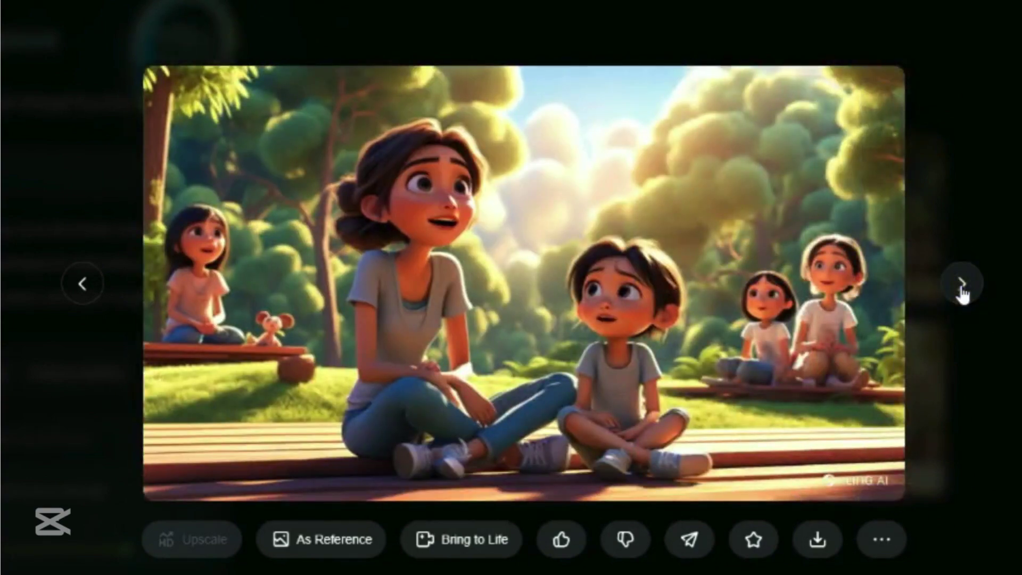
{"action": "left_click", "coordinate": [962, 288]}
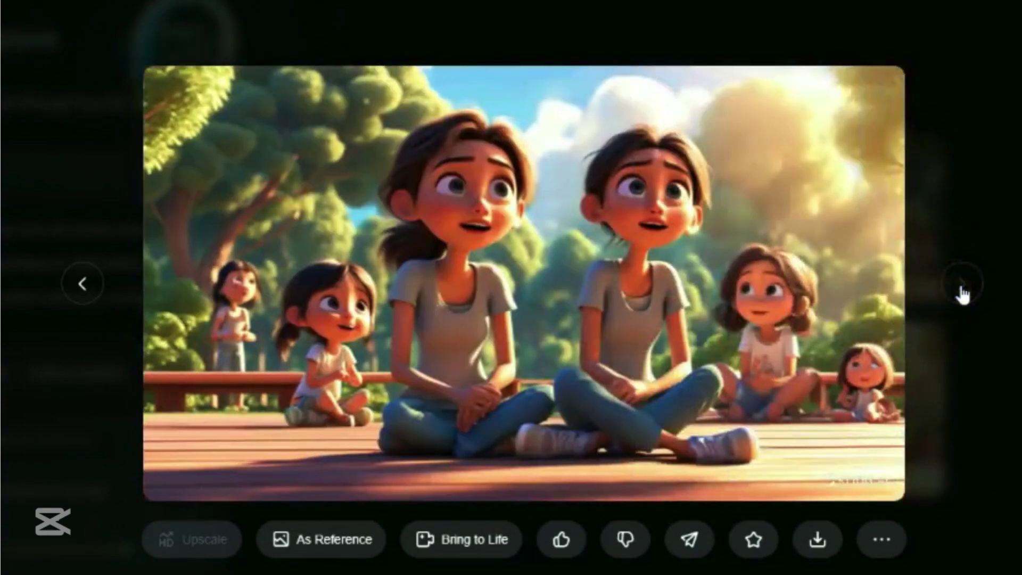
{"action": "left_click", "coordinate": [80, 286]}
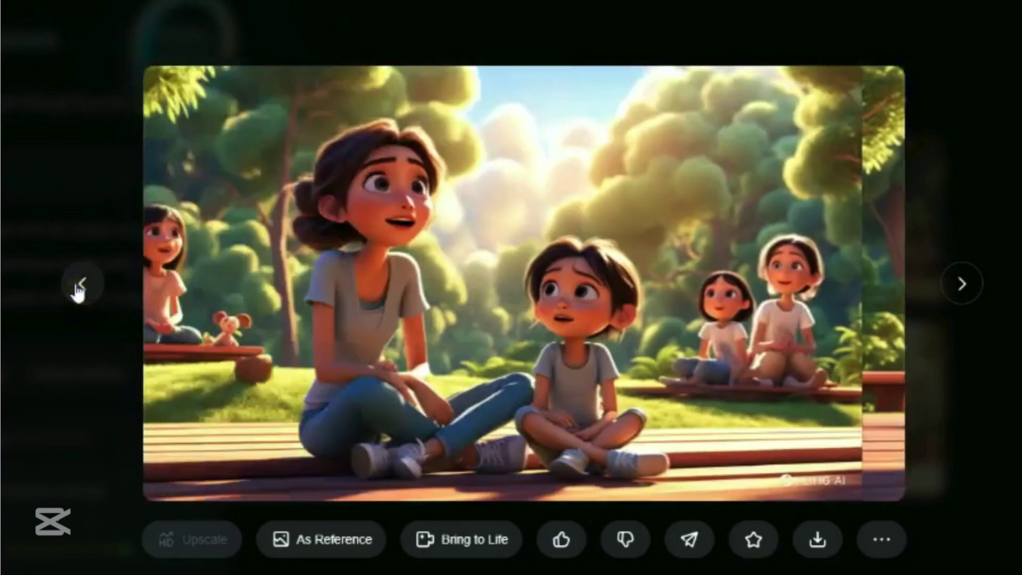
{"action": "left_click", "coordinate": [79, 287]}
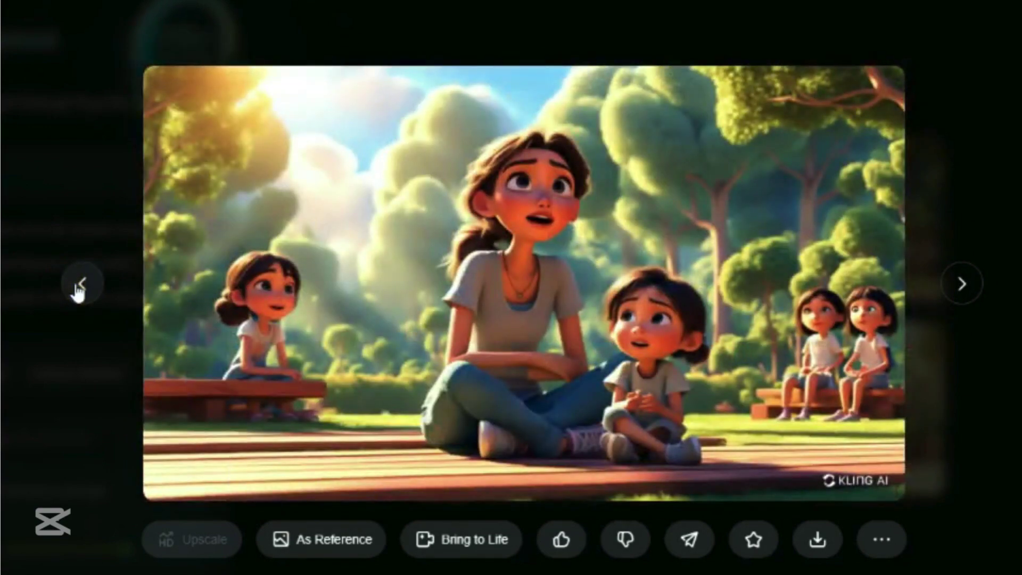
{"action": "left_click", "coordinate": [818, 539]}
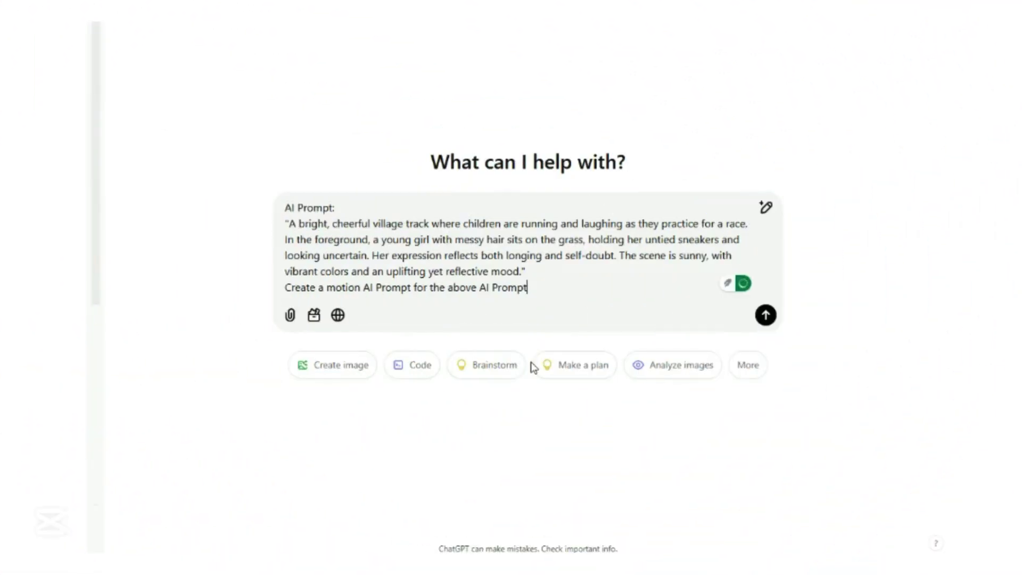
{"action": "key", "text": "Return"}
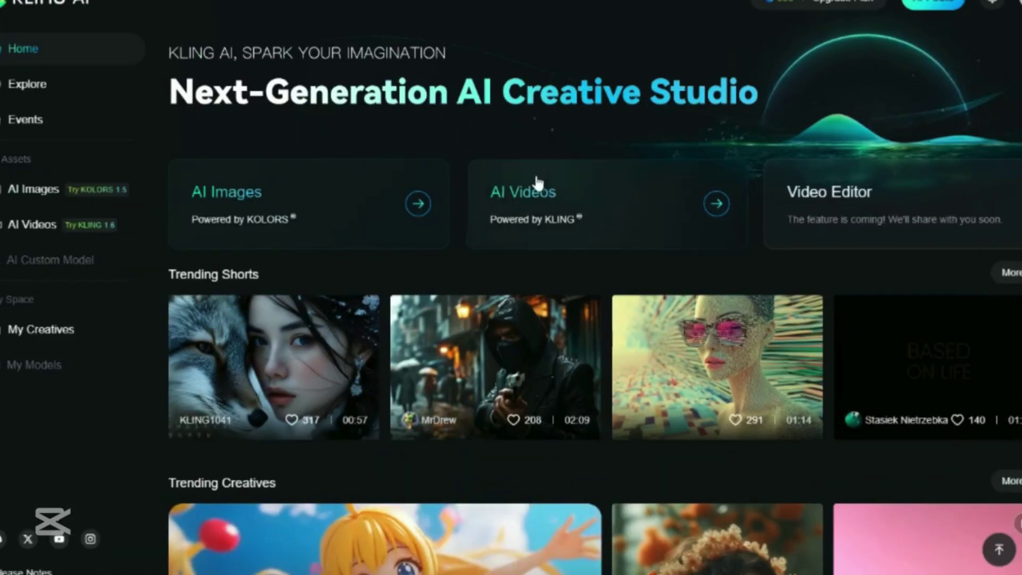
Step: Generate an image-to-video clip with Scene 1 as the start frame and the pasted prompt
{"action": "left_click", "coordinate": [530, 198]}
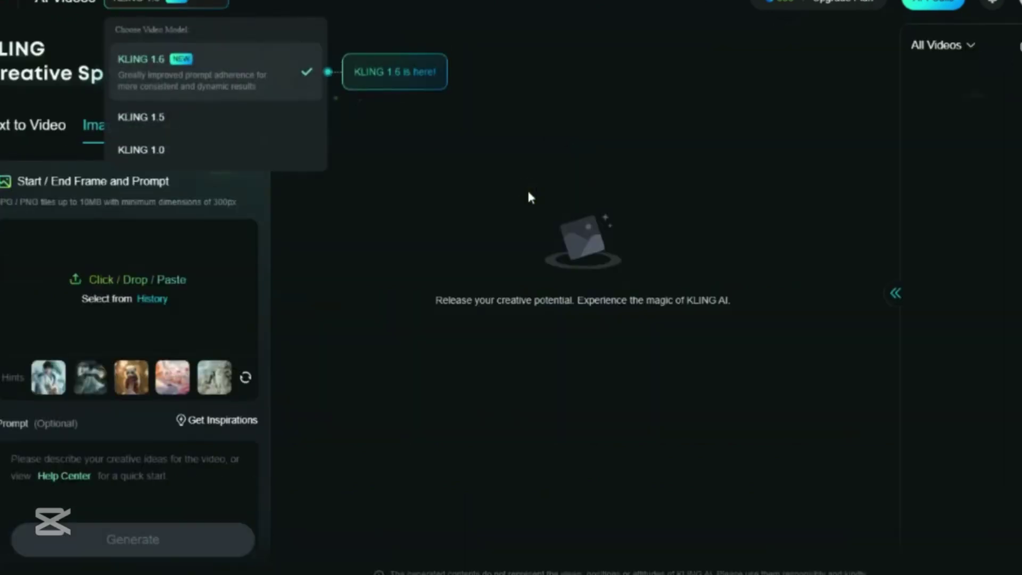
{"action": "left_click", "coordinate": [529, 197]}
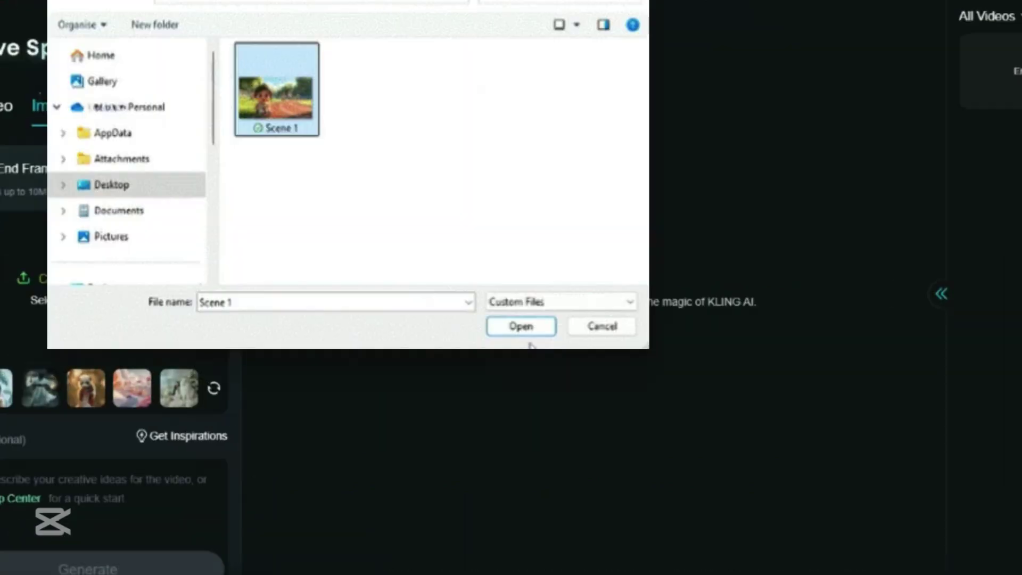
{"action": "left_click", "coordinate": [520, 322]}
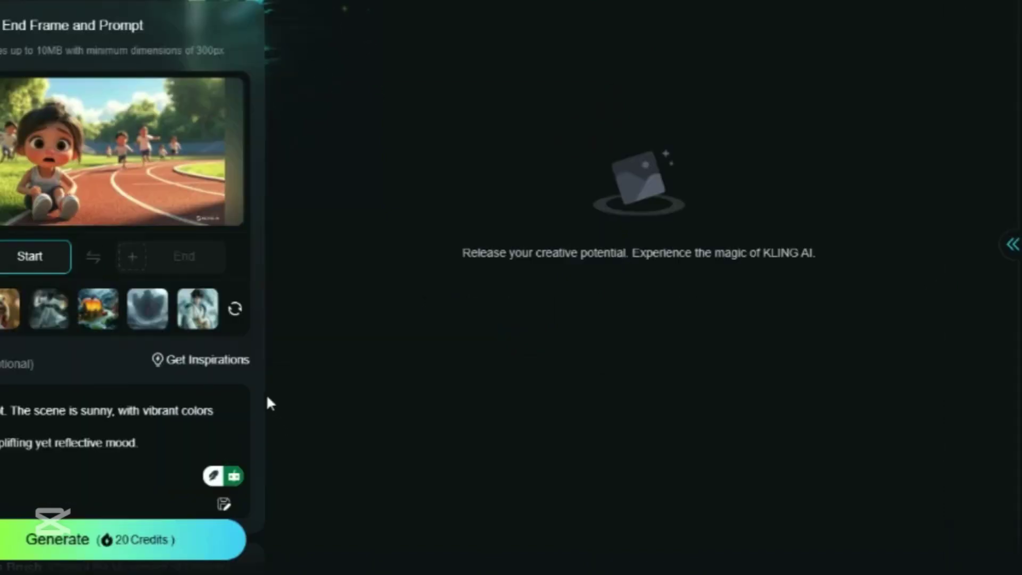
{"action": "scroll", "coordinate": [64, 393], "scroll_direction": "down", "scroll_amount": 2}
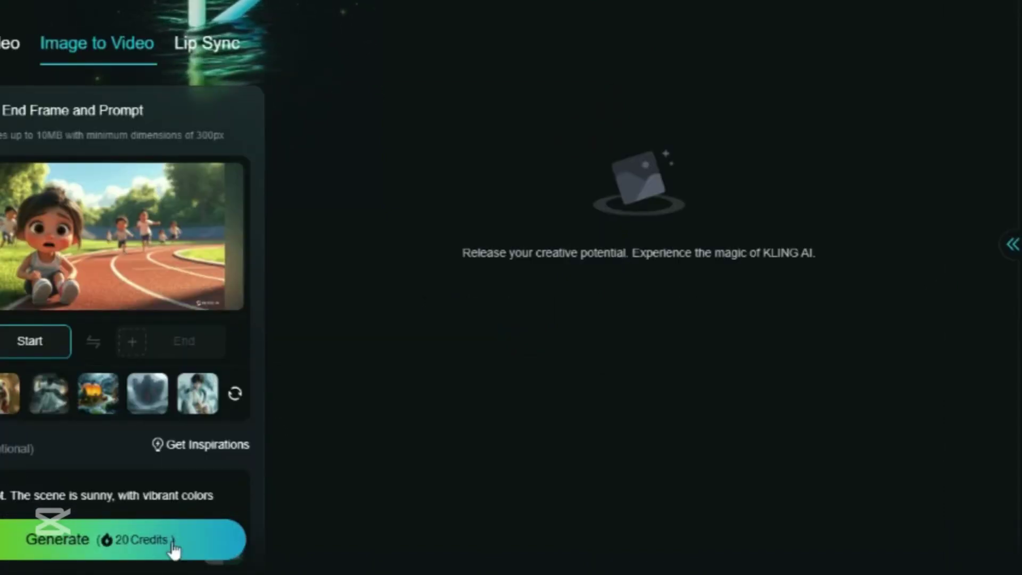
{"action": "left_click", "coordinate": [175, 548]}
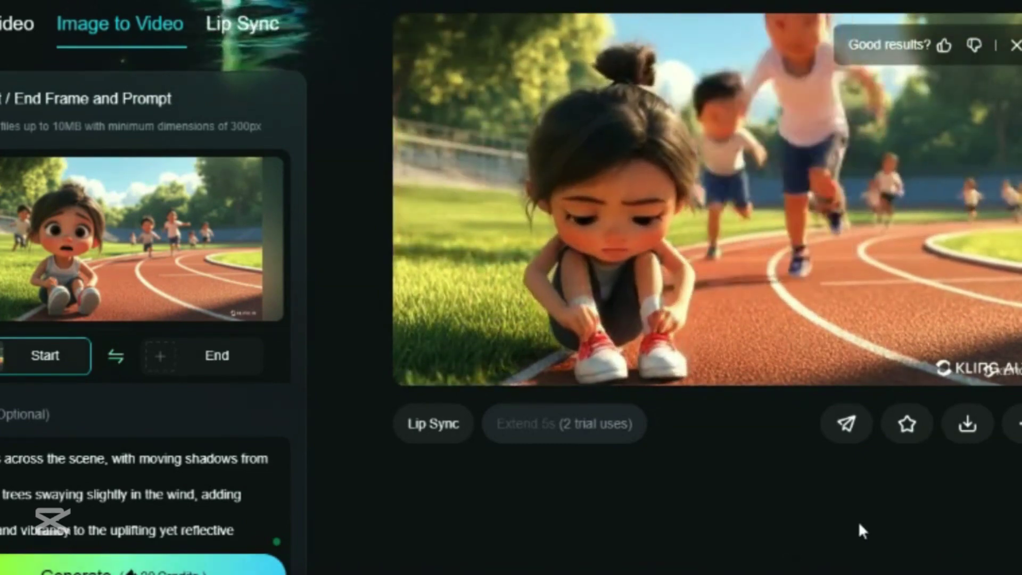
Step: Download the race-track video and copy ChatGPT's park-scene motion prompt
{"action": "mouse_move", "coordinate": [931, 286]}
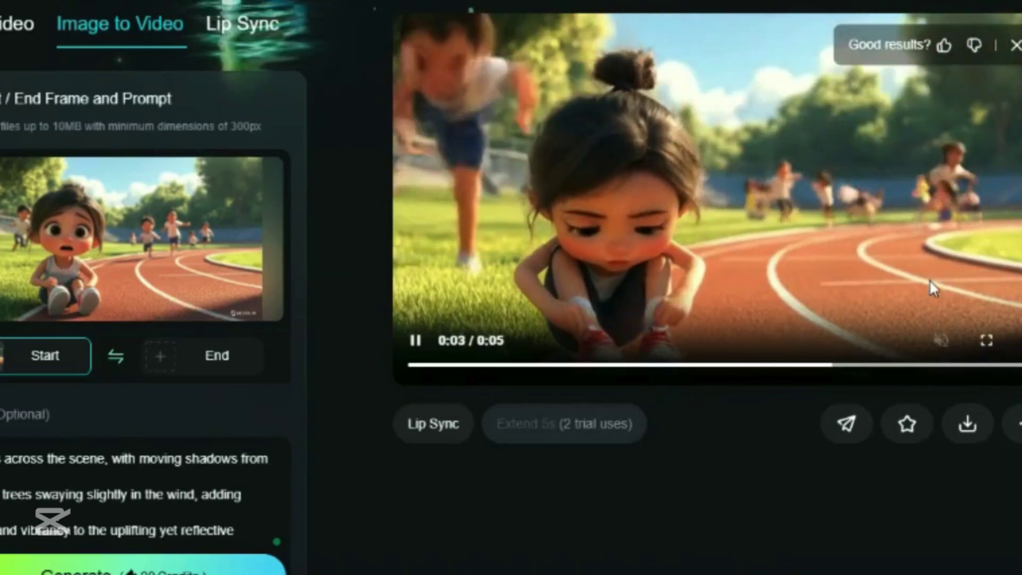
{"action": "left_click", "coordinate": [967, 425]}
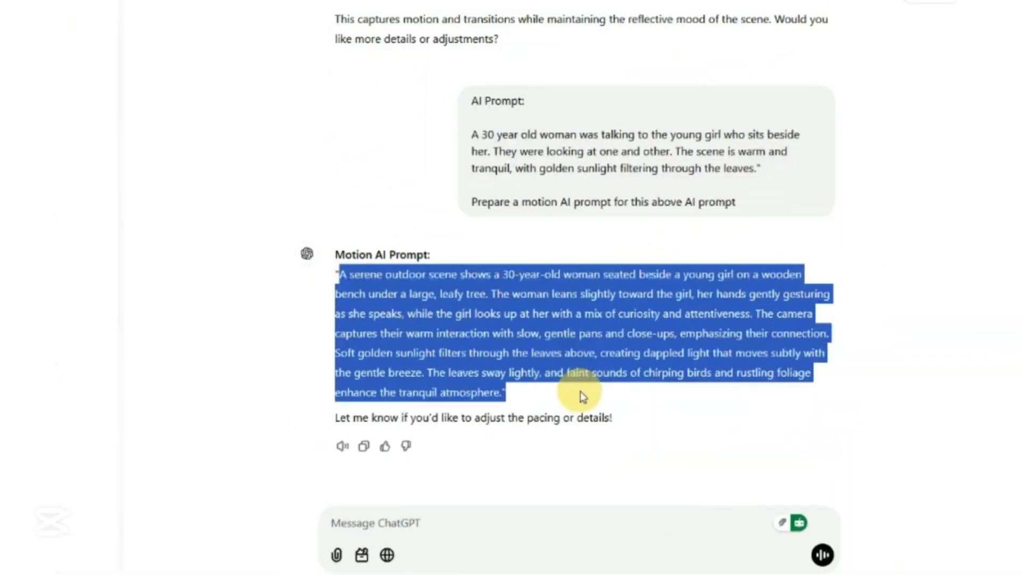
{"action": "right_click", "coordinate": [437, 346]}
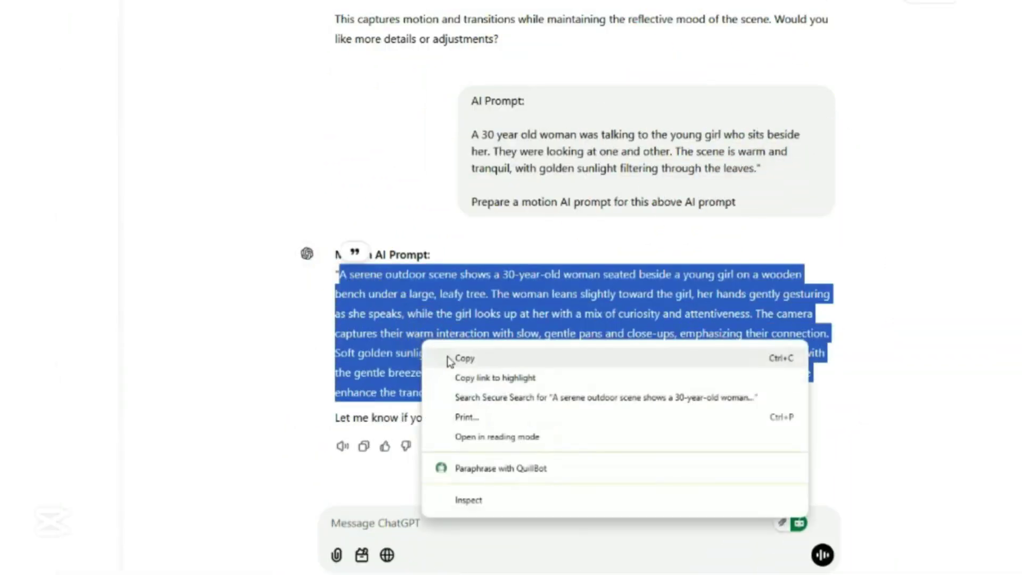
{"action": "left_click", "coordinate": [448, 357]}
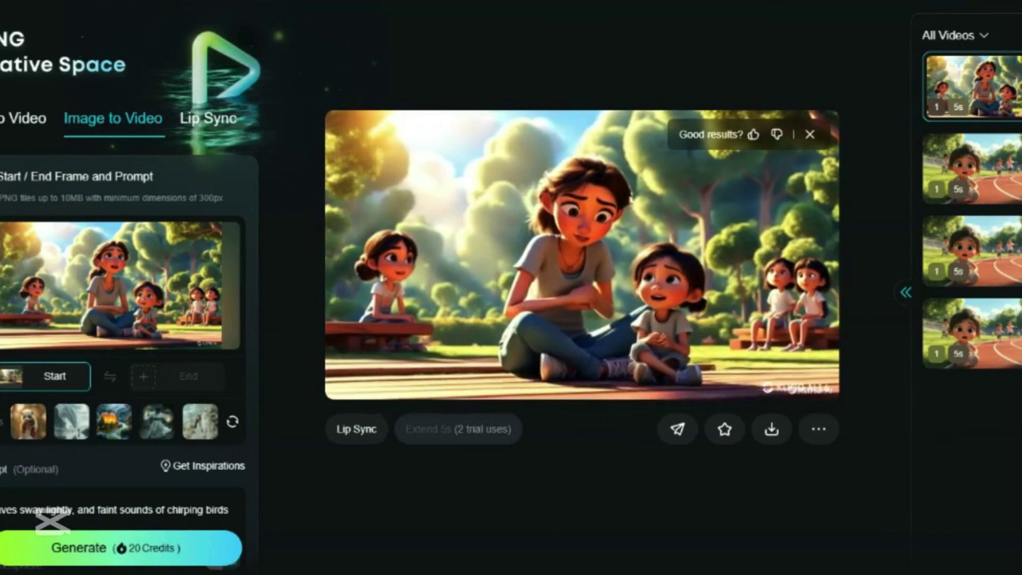
Step: Check the watermarked download option for the park-scene video
{"action": "mouse_move", "coordinate": [772, 430]}
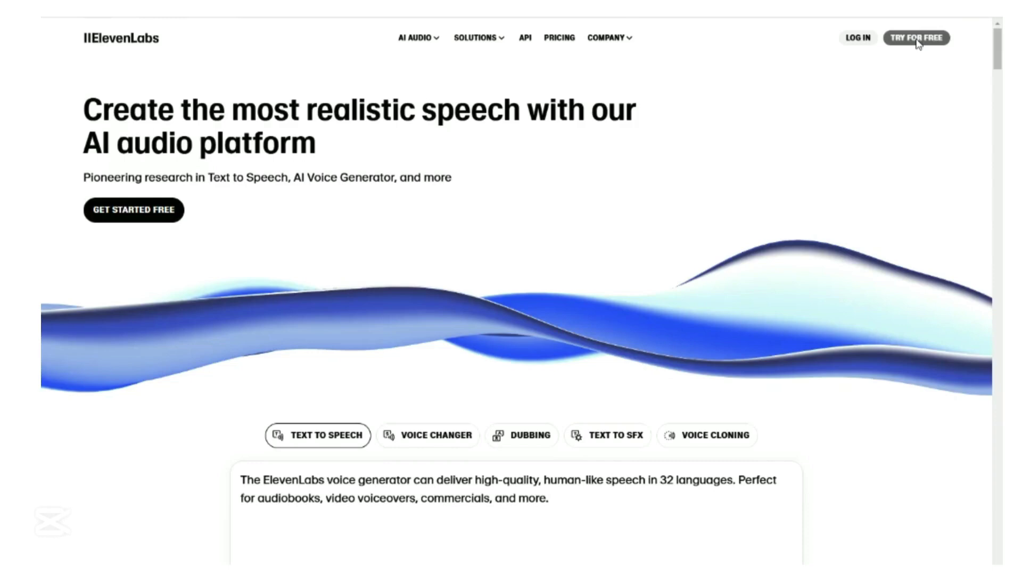
Step: Sign up for a free ElevenLabs account with Google and go to the Voices page
{"action": "left_click", "coordinate": [916, 38]}
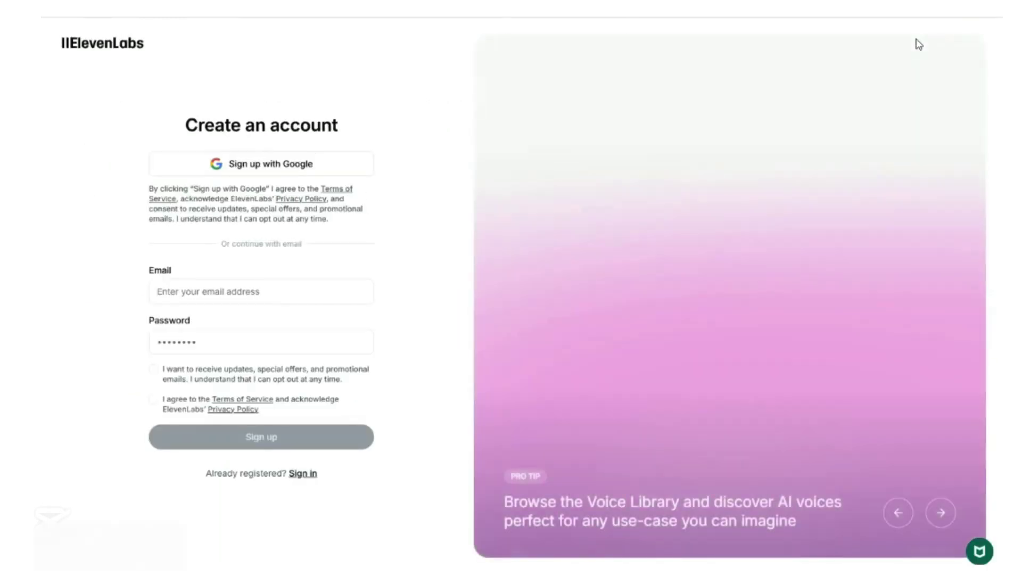
{"action": "left_click", "coordinate": [297, 164]}
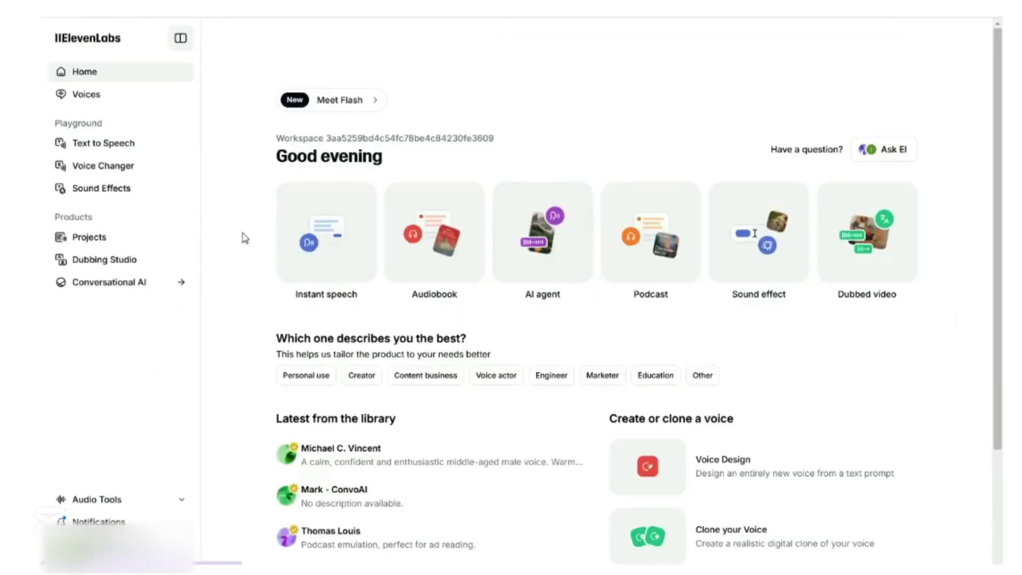
{"action": "left_click", "coordinate": [90, 96]}
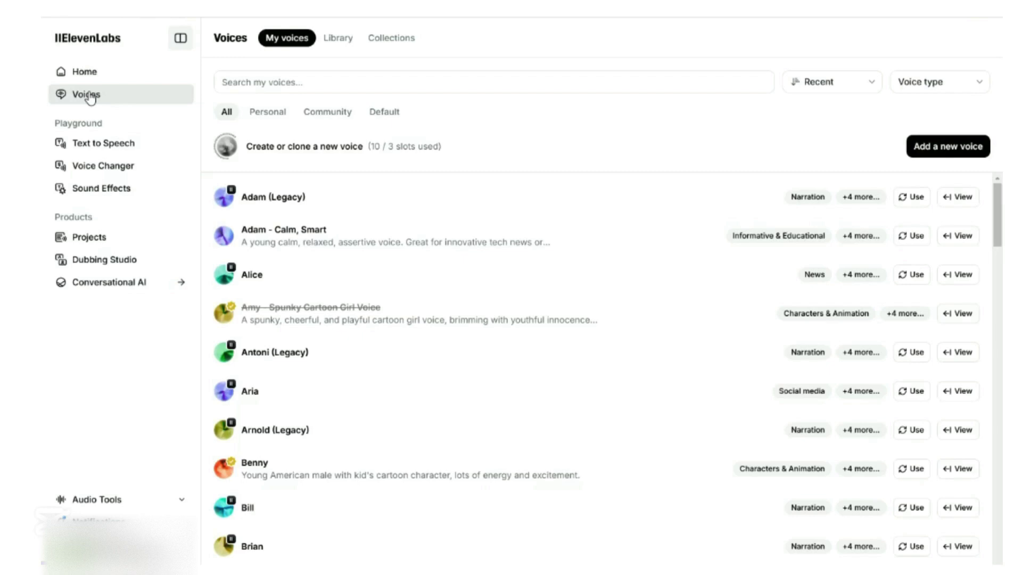
Step: In the voice Library, check the Sort and Language options, then filter to Informative & Educational
{"action": "left_click", "coordinate": [340, 40]}
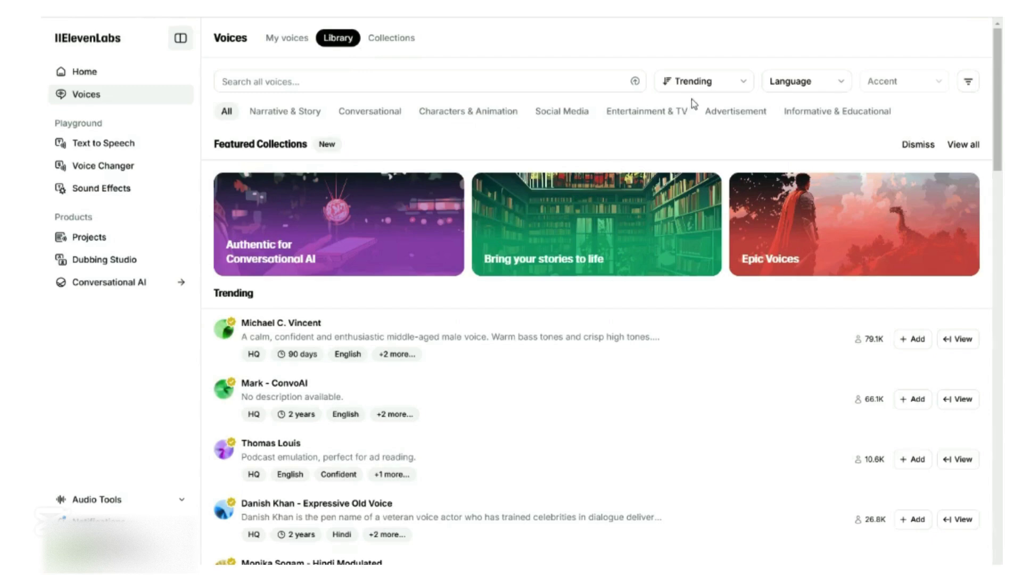
{"action": "left_click", "coordinate": [747, 84]}
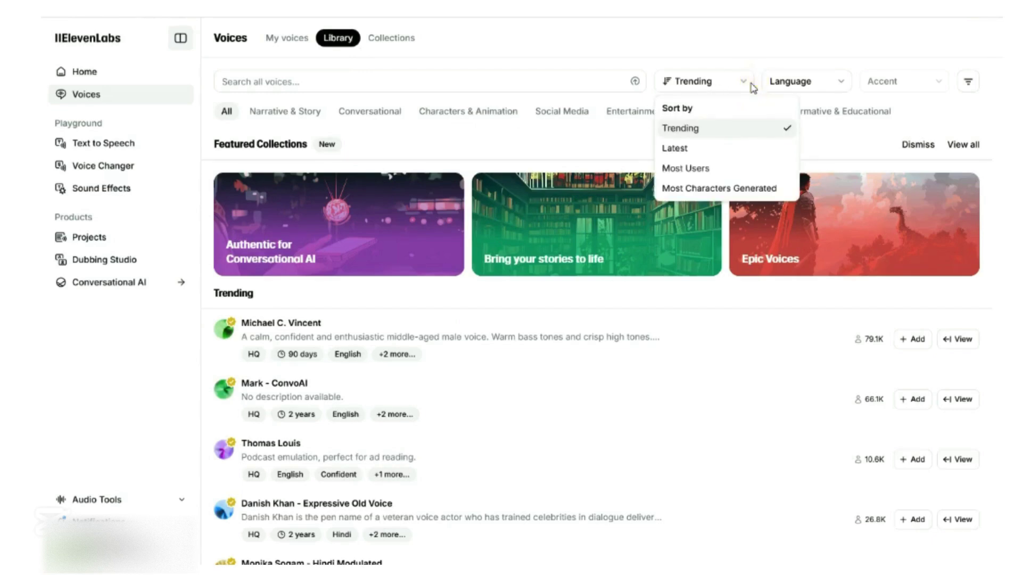
{"action": "left_click", "coordinate": [847, 87]}
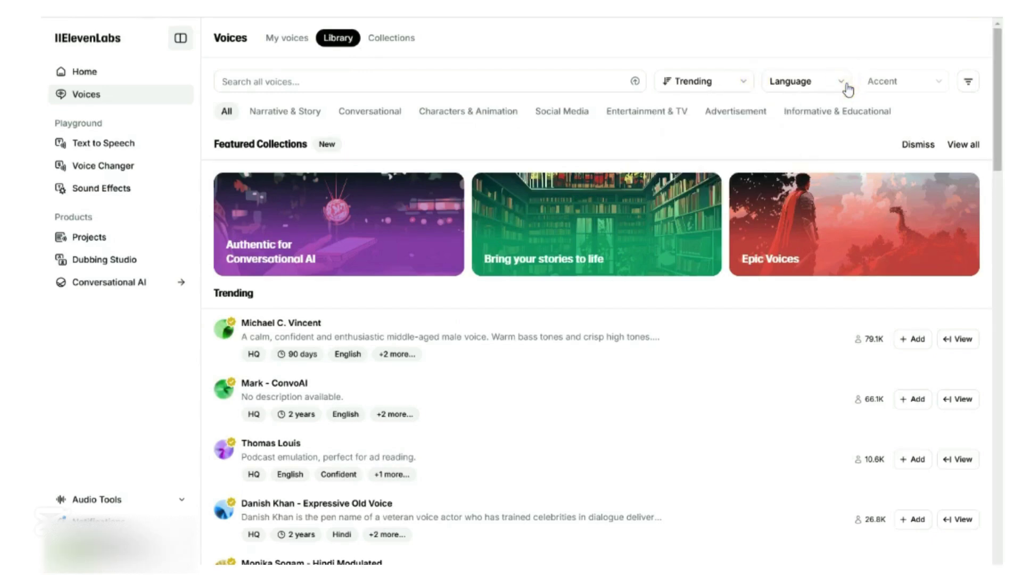
{"action": "left_click", "coordinate": [844, 85]}
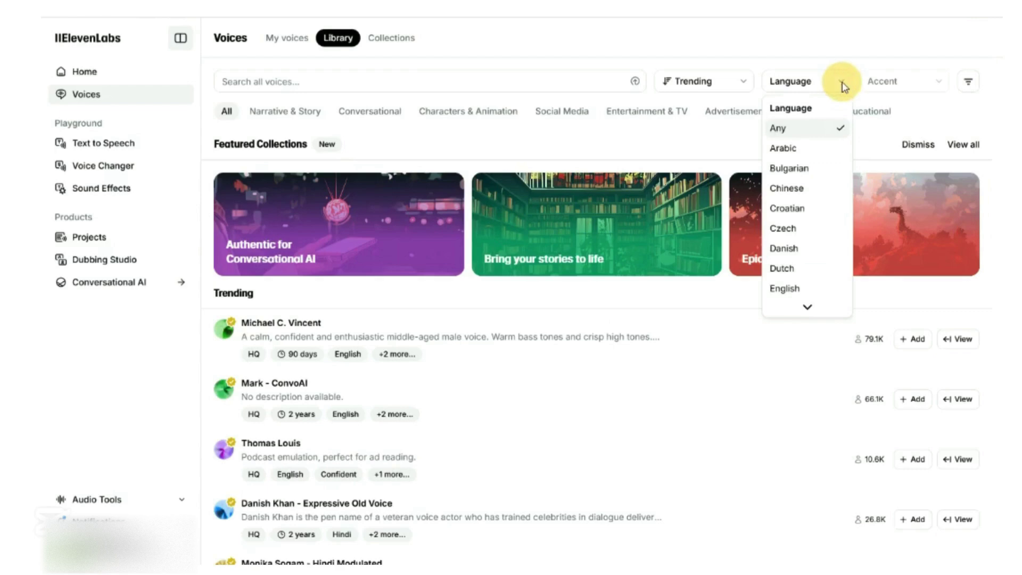
{"action": "left_click", "coordinate": [939, 81]}
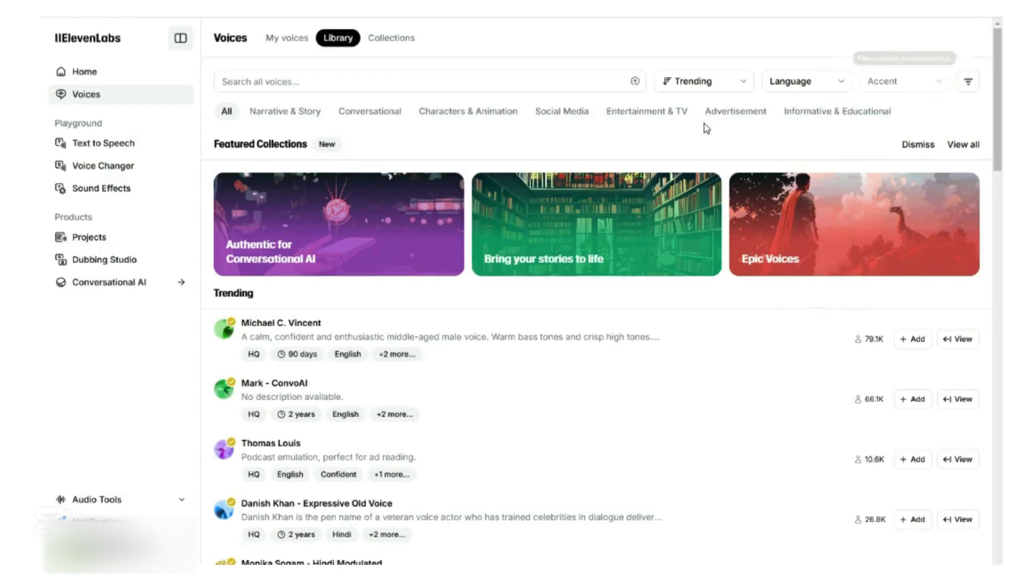
{"action": "left_click", "coordinate": [823, 112]}
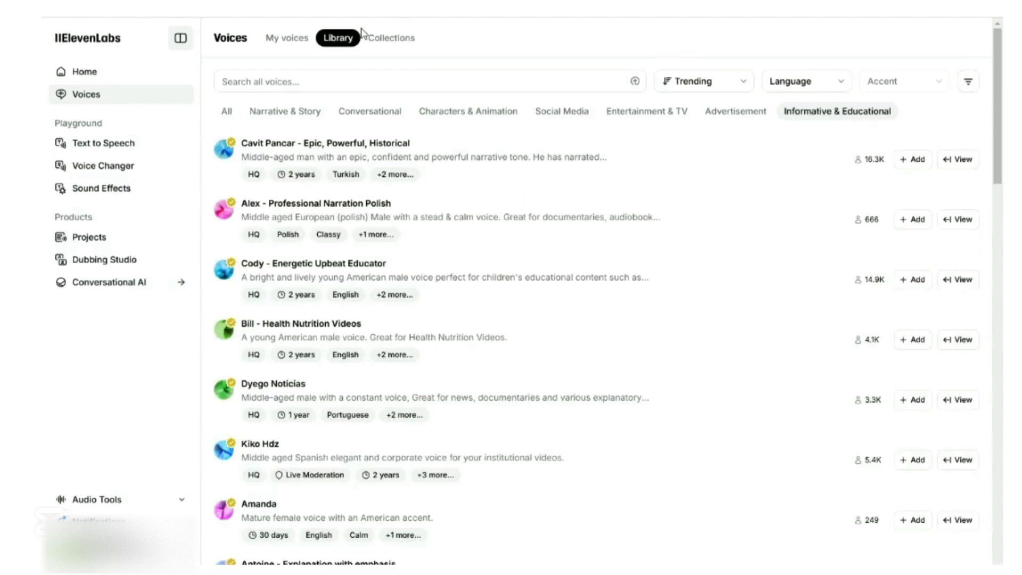
Step: Paste the village big-race narration into Text to Speech, generate it in the Rachel voice, and download the clip
{"action": "left_click", "coordinate": [123, 154]}
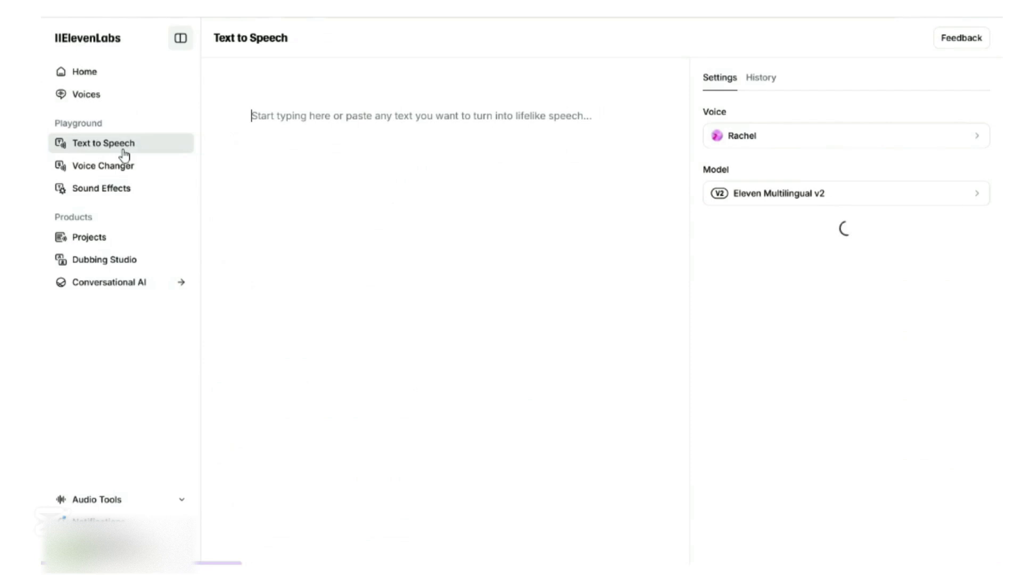
{"action": "left_click", "coordinate": [345, 129]}
{"action": "key", "text": "ctrl+v"}
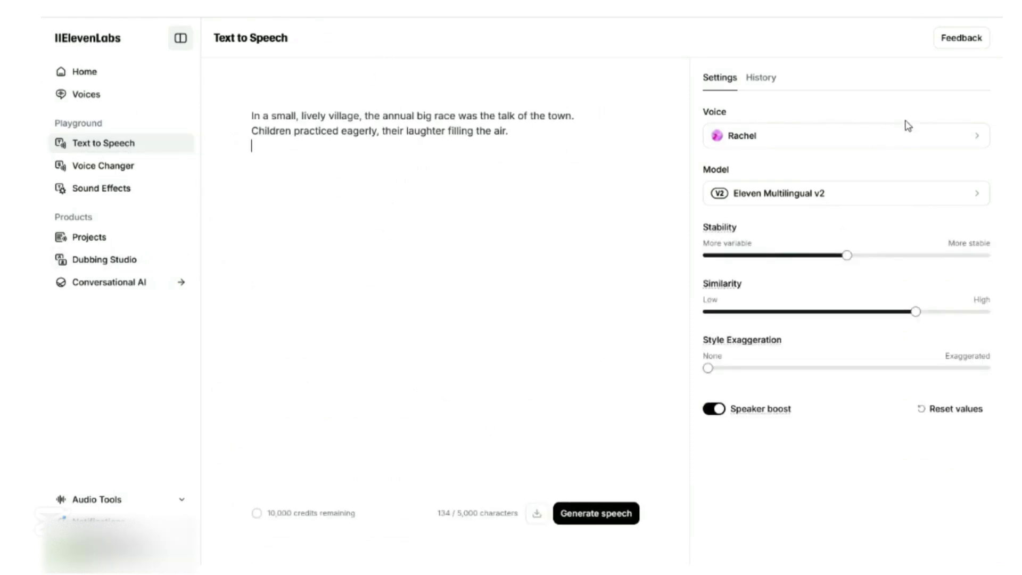
{"action": "left_click", "coordinate": [610, 517]}
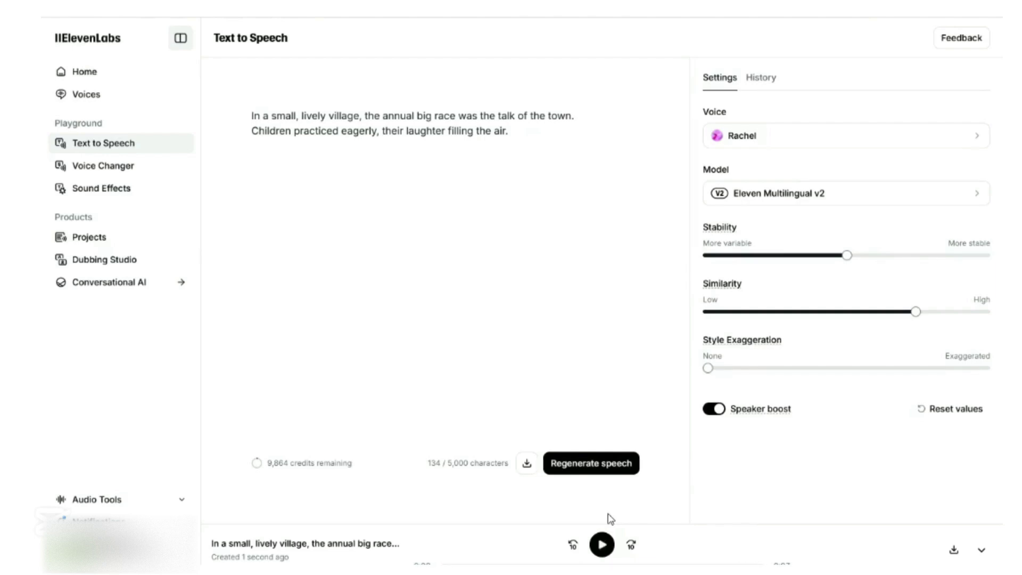
{"action": "left_click", "coordinate": [954, 551]}
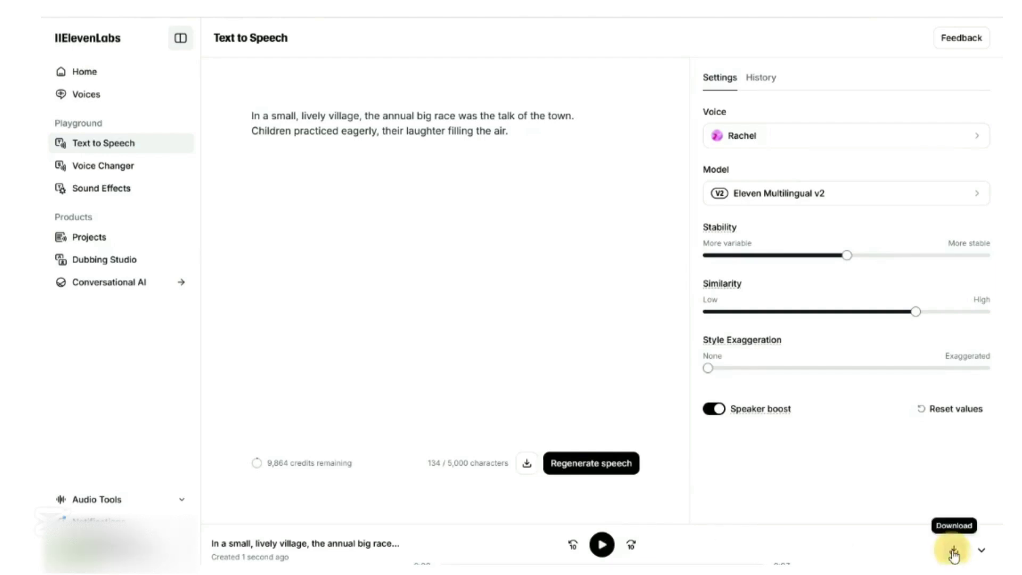